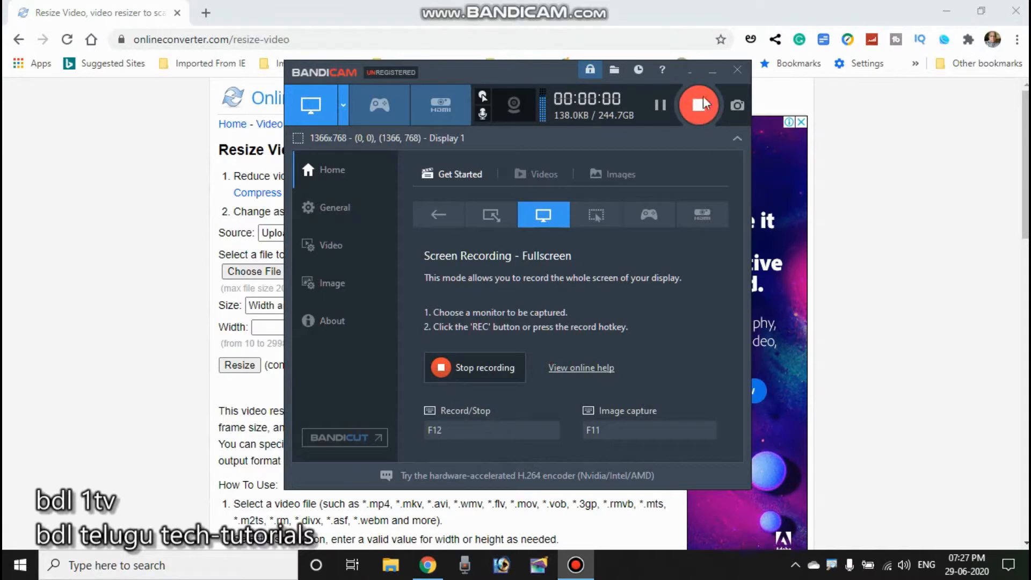
Review the Resize Video page's address, usage instructions and size options
{"action": "left_click", "coordinate": [690, 71]}
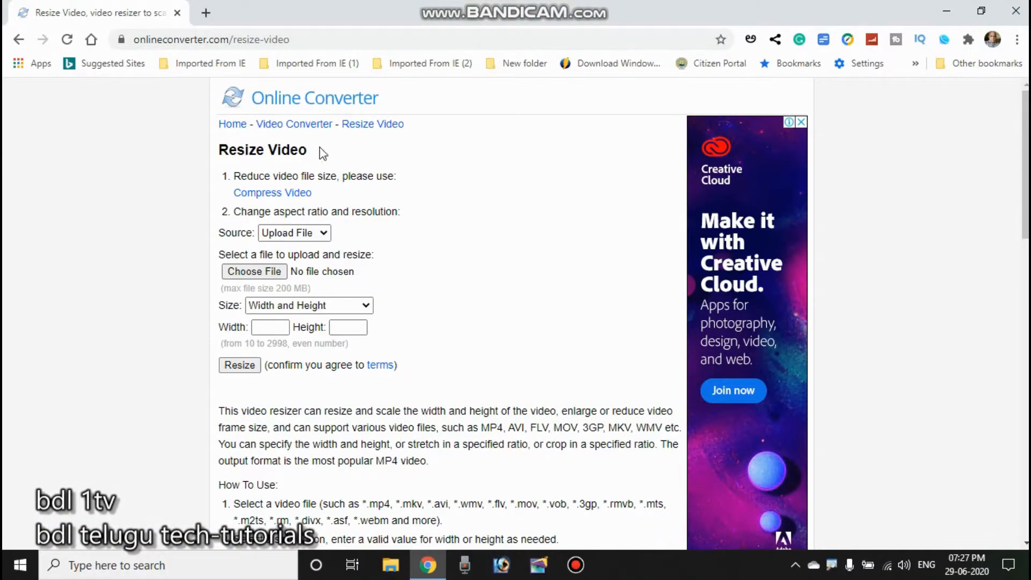
{"action": "left_click", "coordinate": [343, 40]}
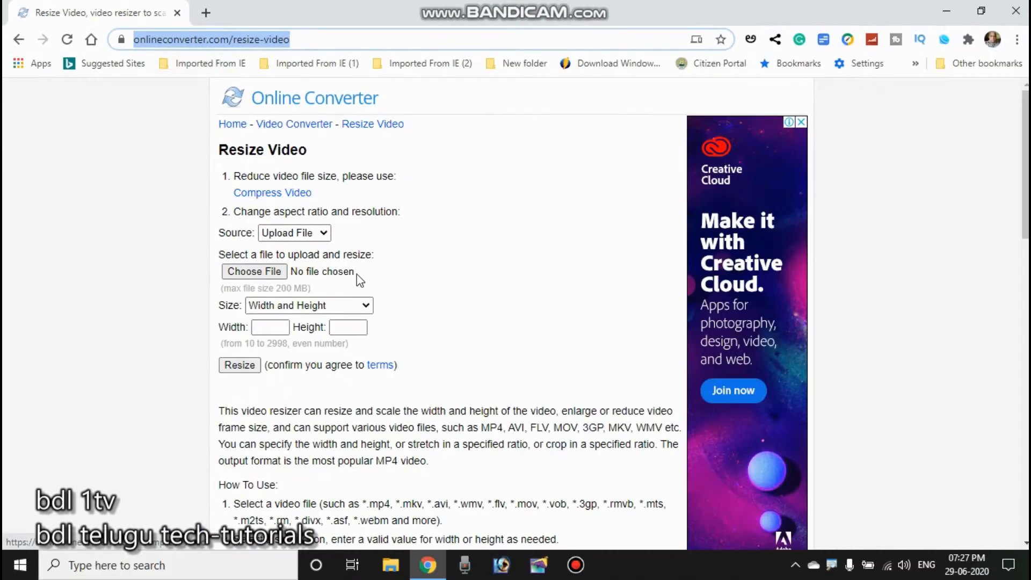
{"action": "scroll", "coordinate": [438, 284], "scroll_direction": "down", "scroll_amount": 5}
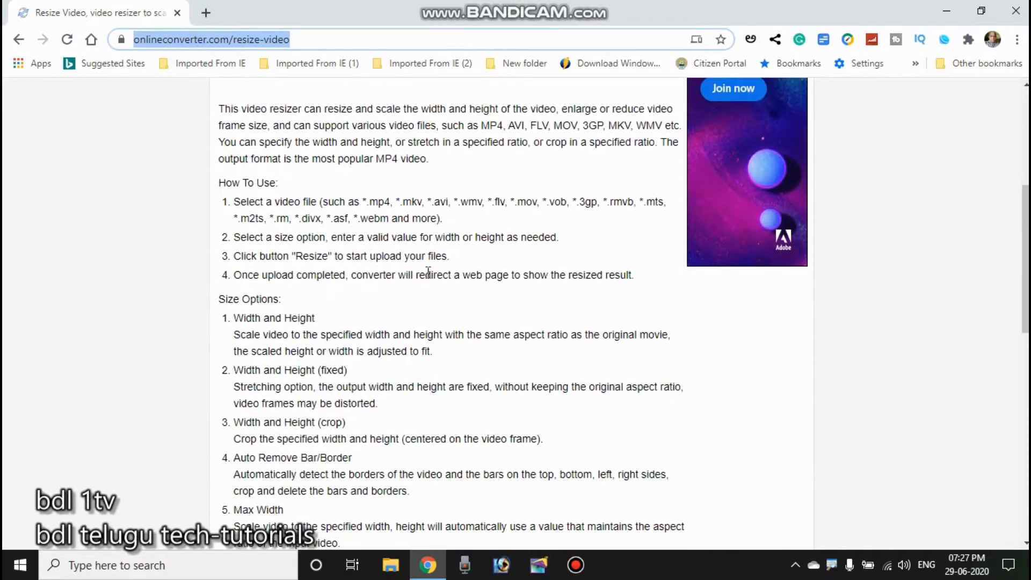
{"action": "scroll", "coordinate": [426, 272], "scroll_direction": "up", "scroll_amount": 5}
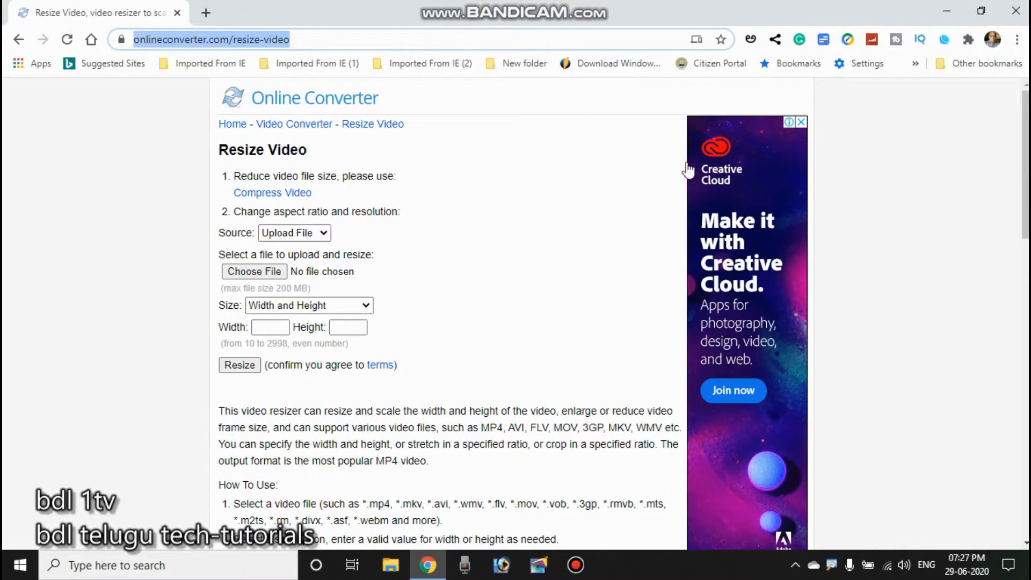
Look in the archive.org videos folder on the desktop for the source video AlicesWonderland_512kb
{"action": "left_click", "coordinate": [947, 11]}
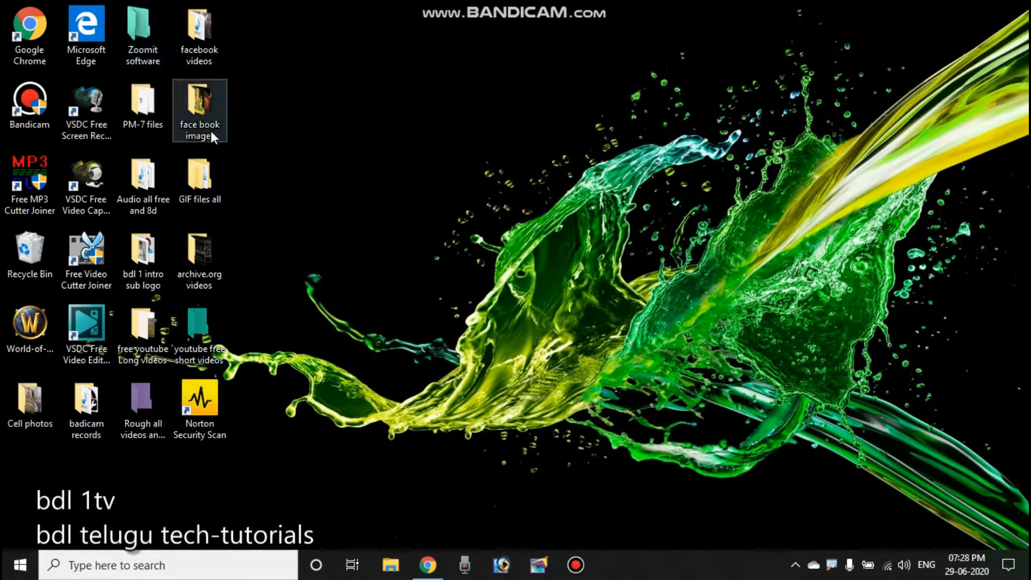
{"action": "double_click", "coordinate": [195, 261]}
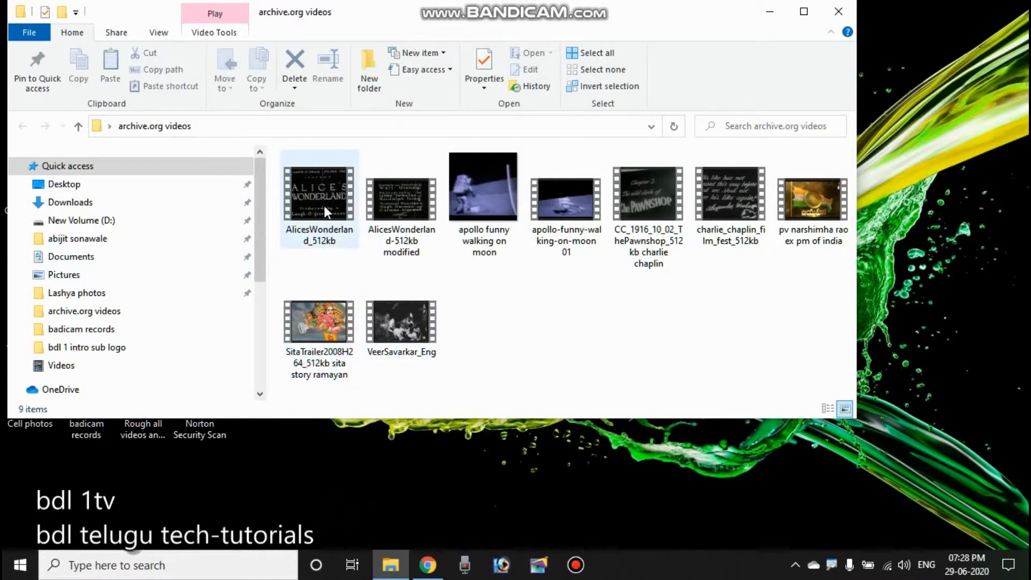
{"action": "mouse_move", "coordinate": [324, 205]}
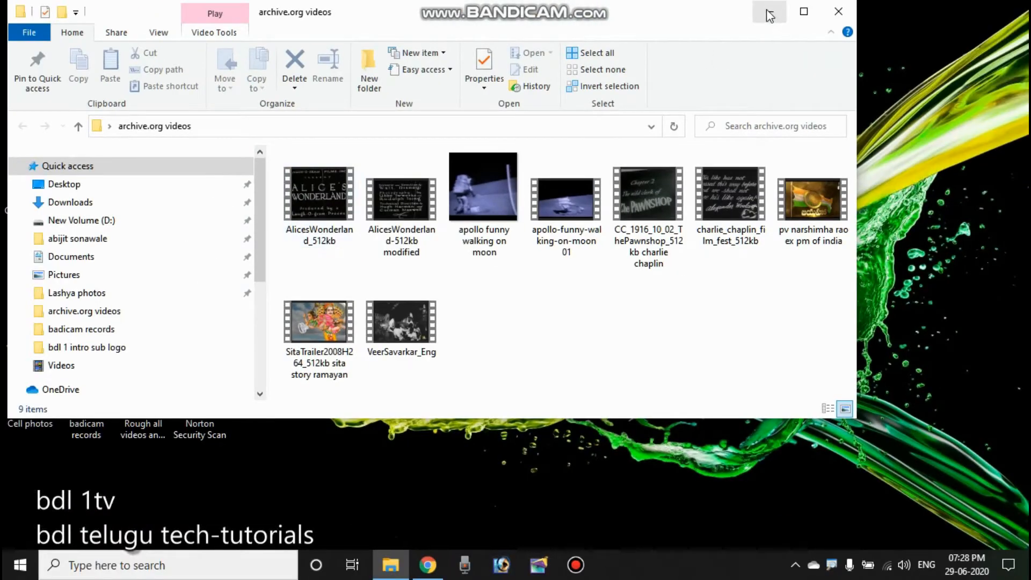
{"action": "left_click", "coordinate": [767, 12]}
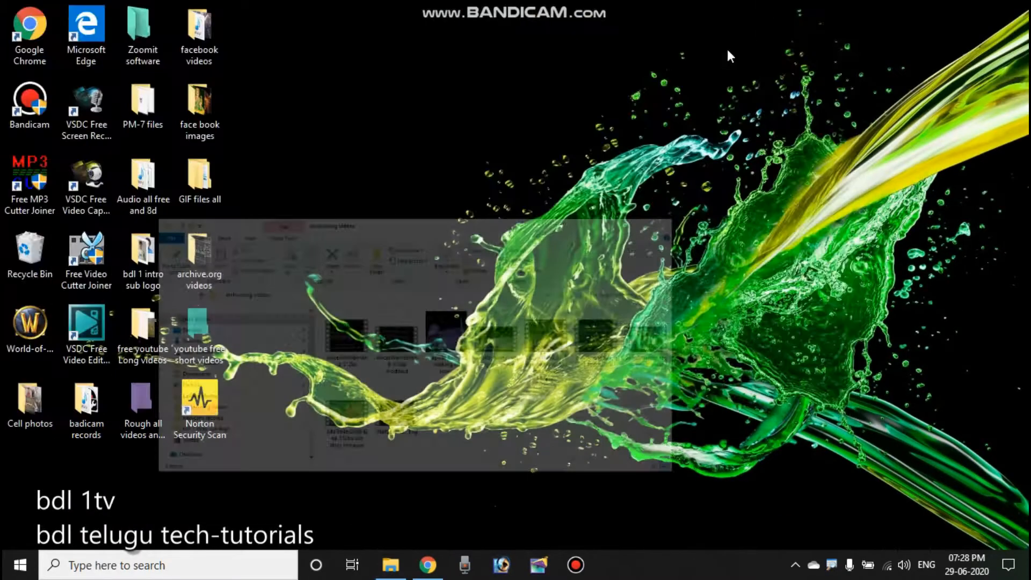
Switch back to Chrome and set the output video size to width 640 and height 360
{"action": "left_click", "coordinate": [427, 565]}
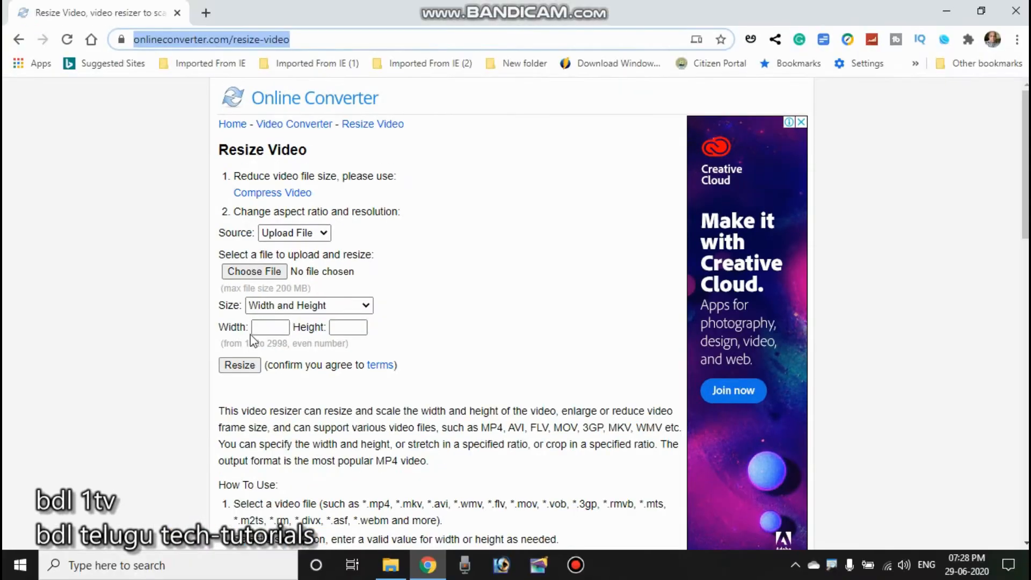
{"action": "left_click", "coordinate": [236, 328]}
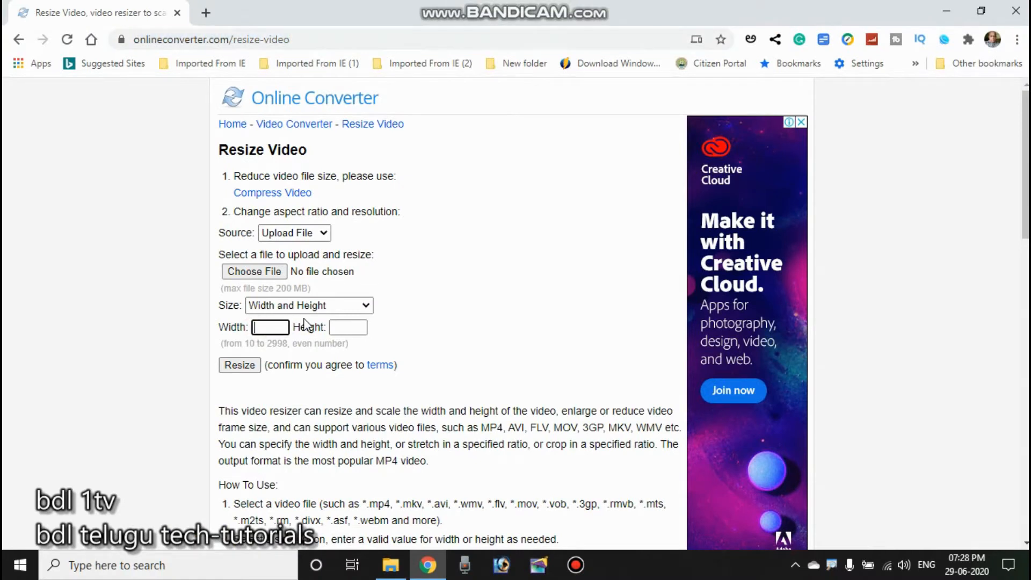
{"action": "type", "text": "6"}
{"action": "type", "text": "30"}
{"action": "key", "text": "BackSpace"}
{"action": "key", "text": "BackSpace"}
{"action": "type", "text": "40"}
{"action": "key", "text": "Tab"}
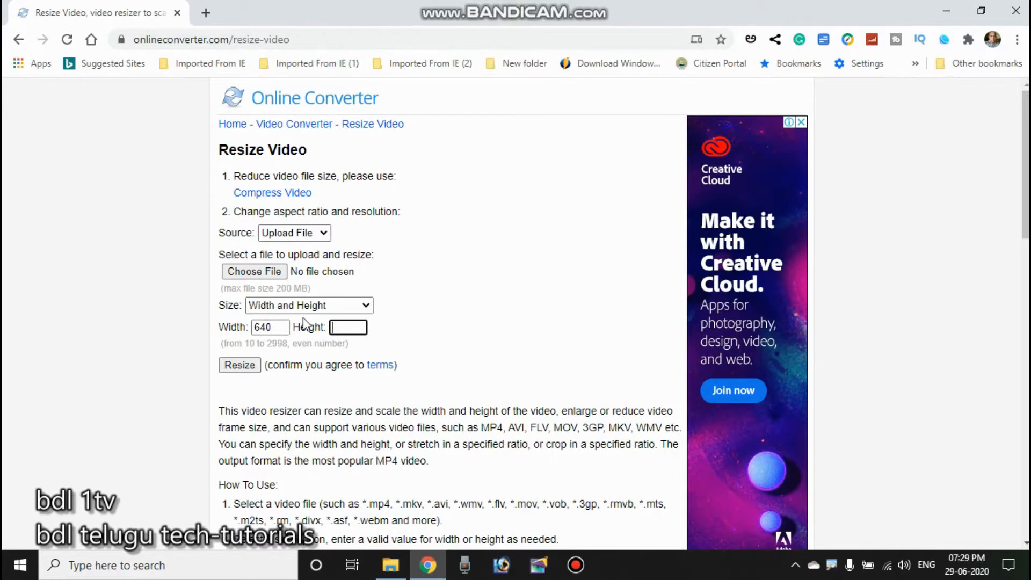
{"action": "type", "text": "360"}
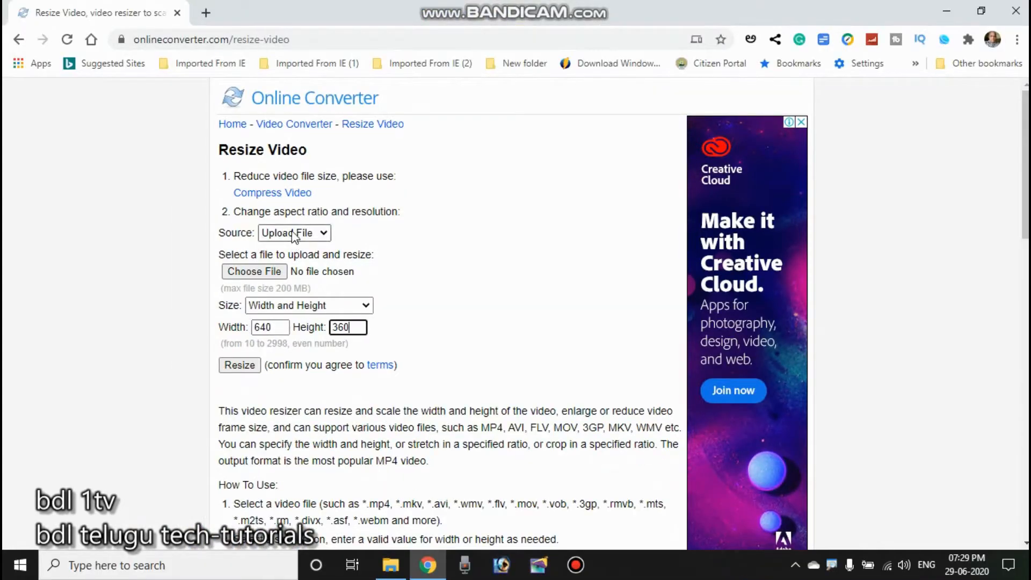
Keep Upload File as the source and choose the video AlicesWonderland_512kb from the archive.org videos folder
{"action": "left_click", "coordinate": [293, 236]}
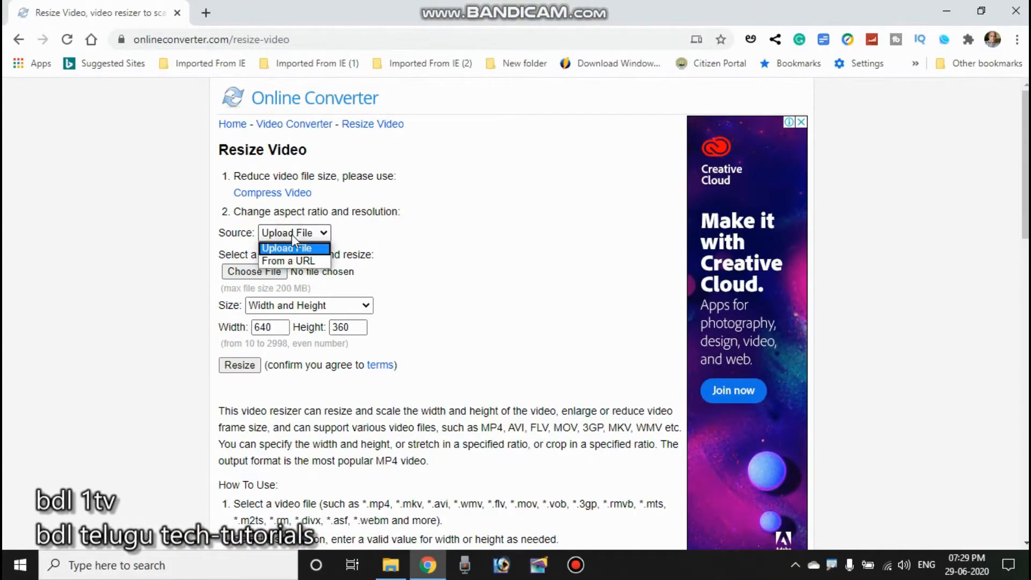
{"action": "left_click", "coordinate": [294, 237]}
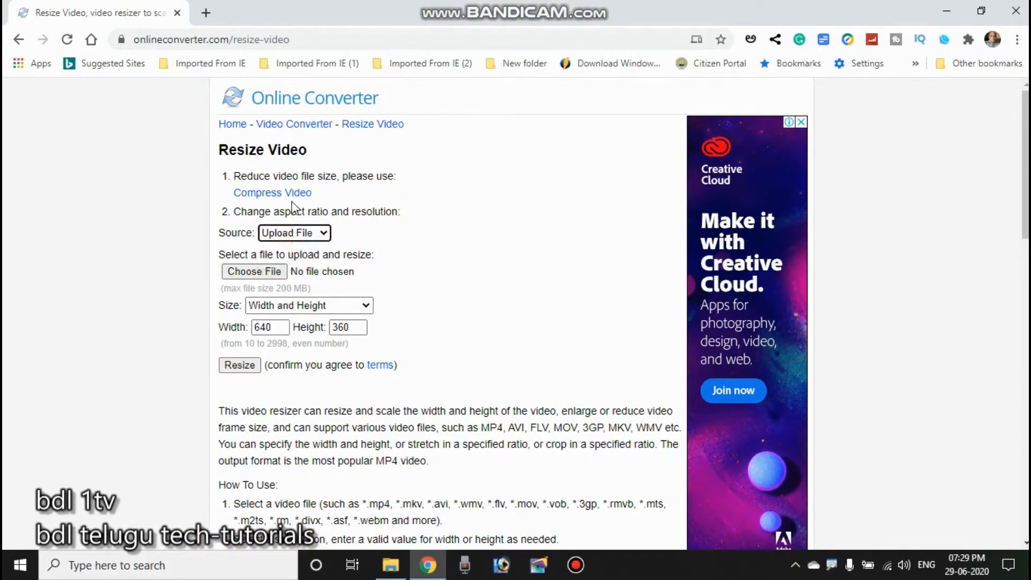
{"action": "left_click", "coordinate": [268, 274]}
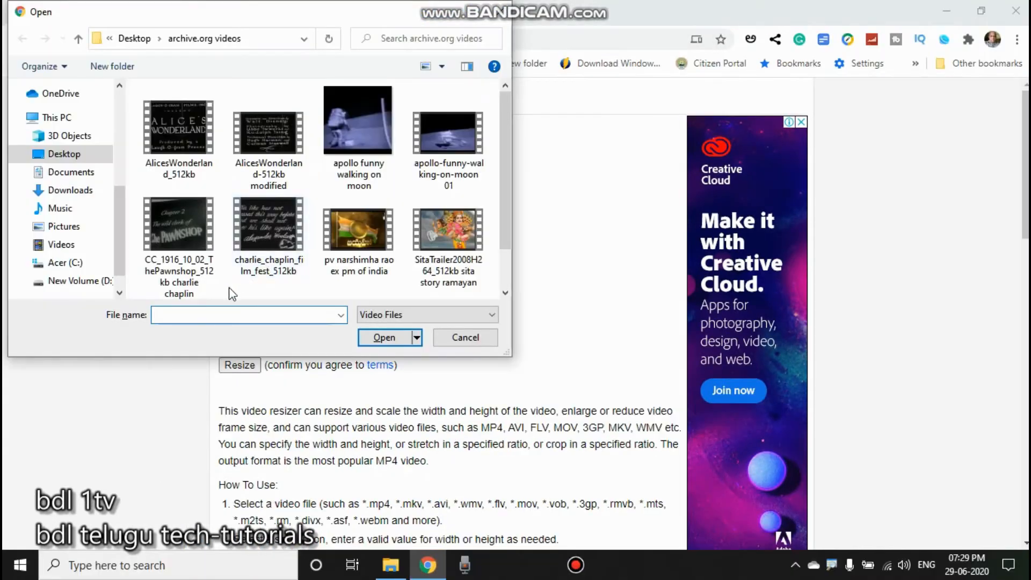
{"action": "left_click", "coordinate": [186, 152]}
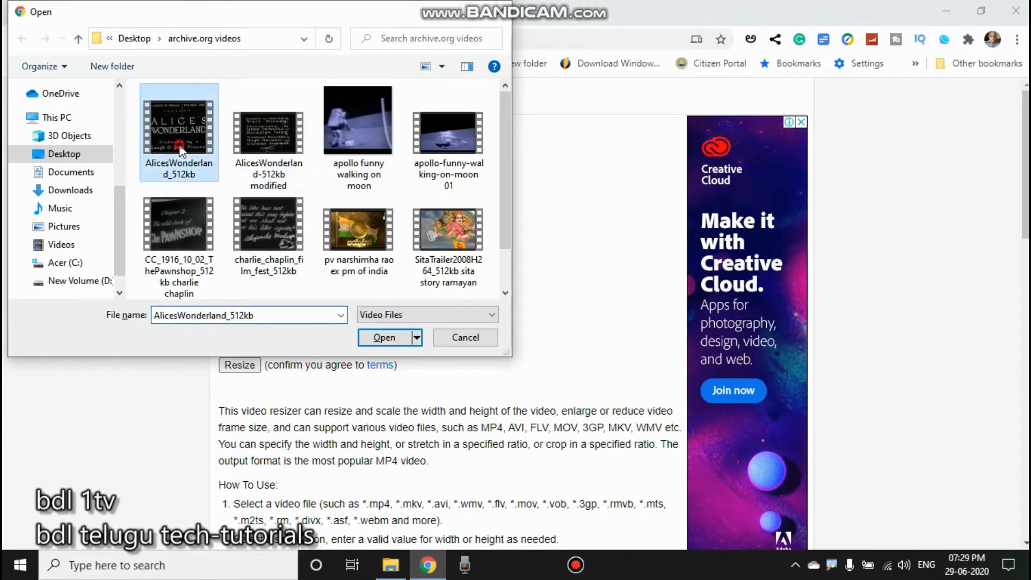
{"action": "left_click", "coordinate": [382, 338]}
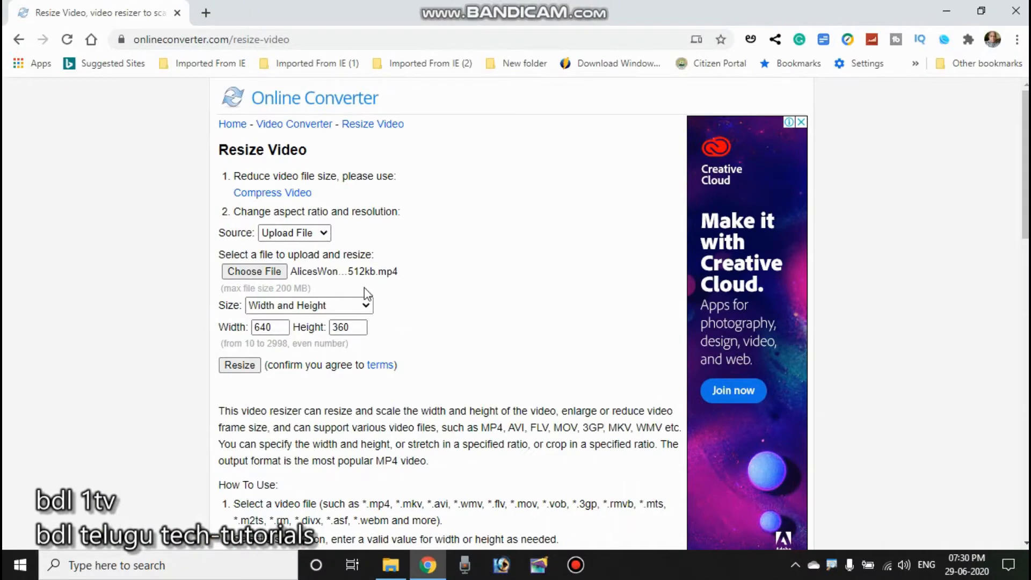
Start the upload and resizing of the chosen video
{"action": "scroll", "coordinate": [412, 302], "scroll_direction": "down", "scroll_amount": 5}
{"action": "scroll", "coordinate": [373, 288], "scroll_direction": "down", "scroll_amount": 10}
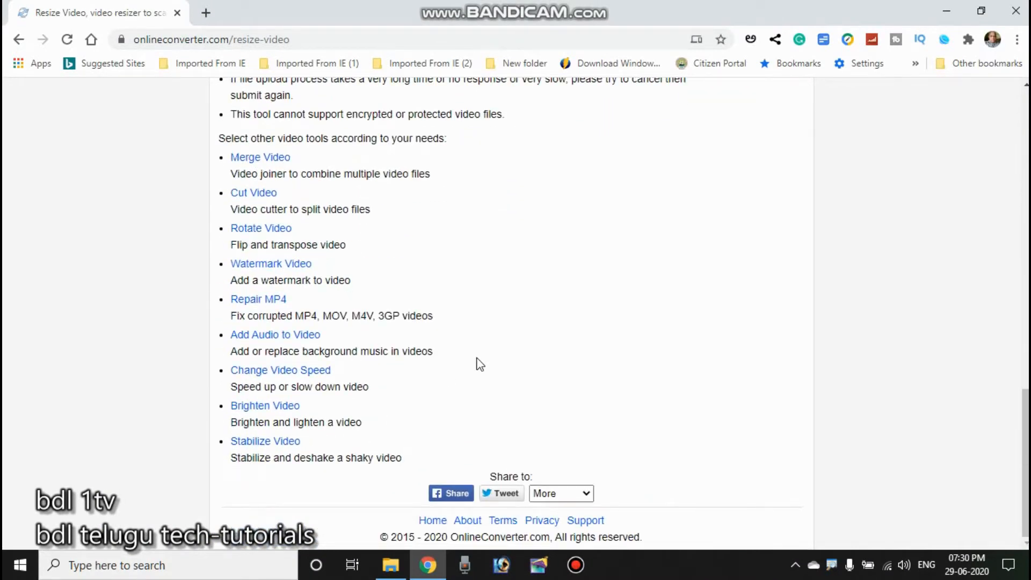
{"action": "scroll", "coordinate": [480, 364], "scroll_direction": "up", "scroll_amount": 15}
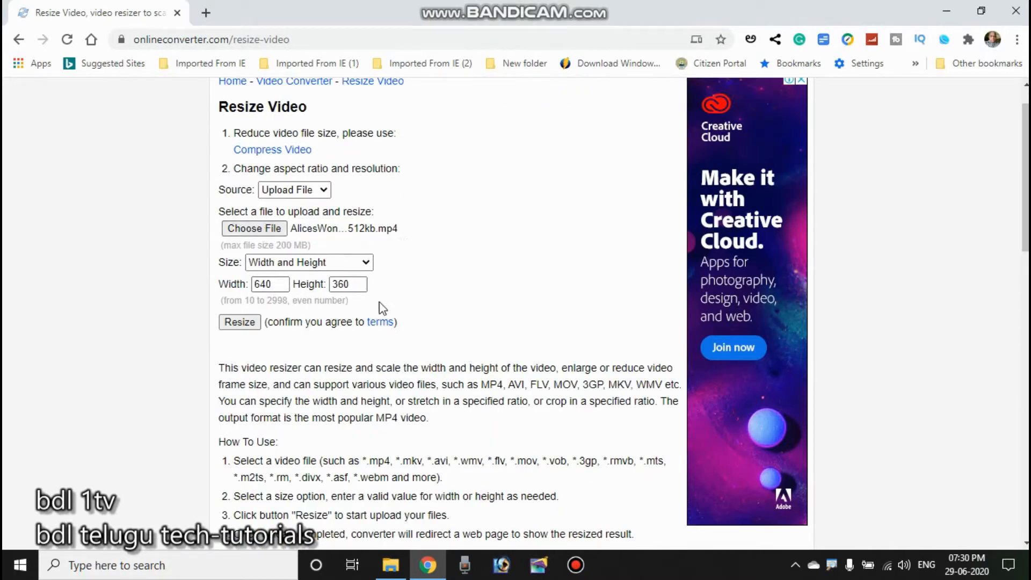
{"action": "left_click", "coordinate": [246, 325]}
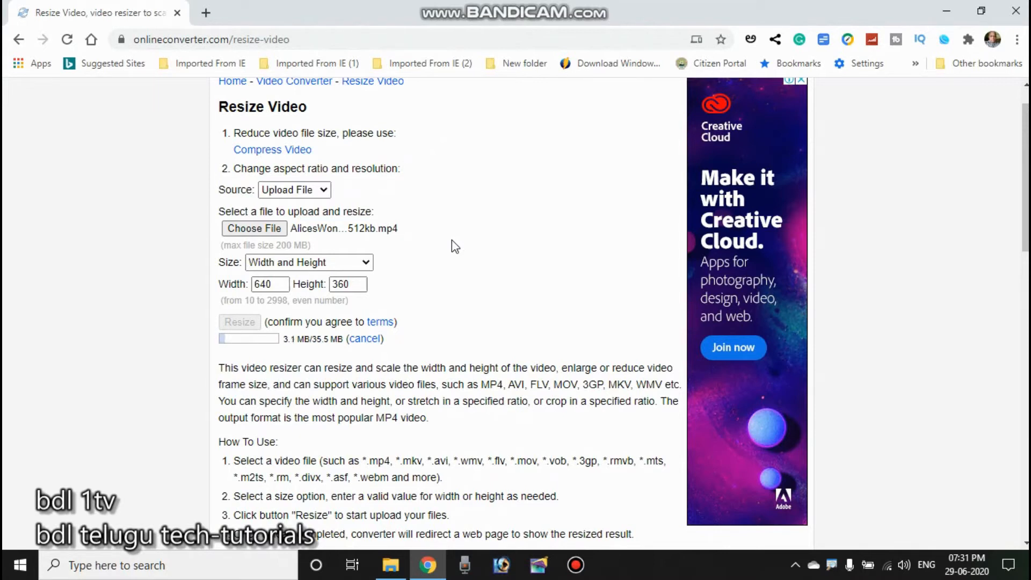
Examine the upload progress, the size option descriptions and the list of other video tools on the page
{"action": "scroll", "coordinate": [456, 246], "scroll_direction": "up", "scroll_amount": 1}
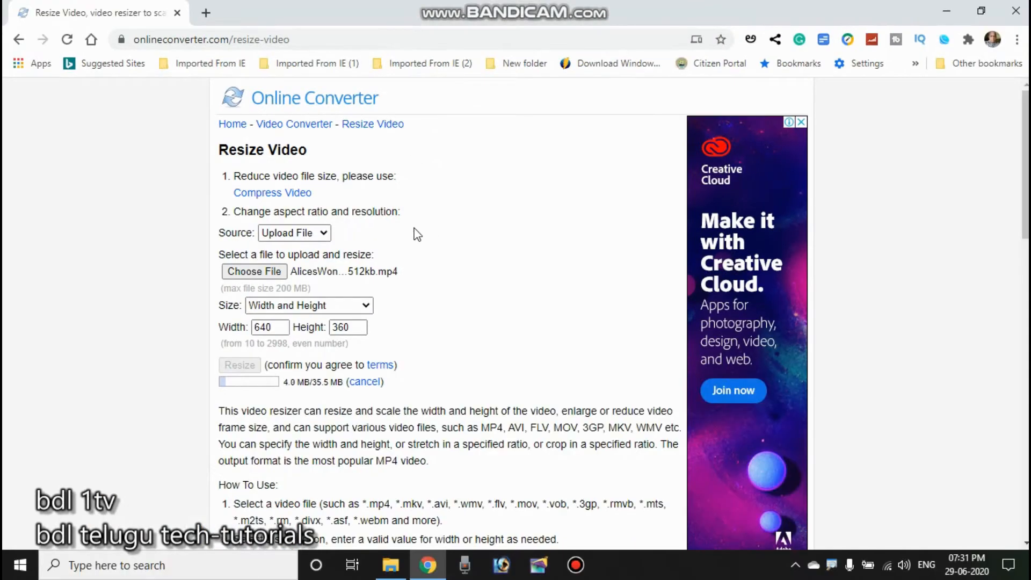
{"action": "scroll", "coordinate": [418, 301], "scroll_direction": "down", "scroll_amount": 4}
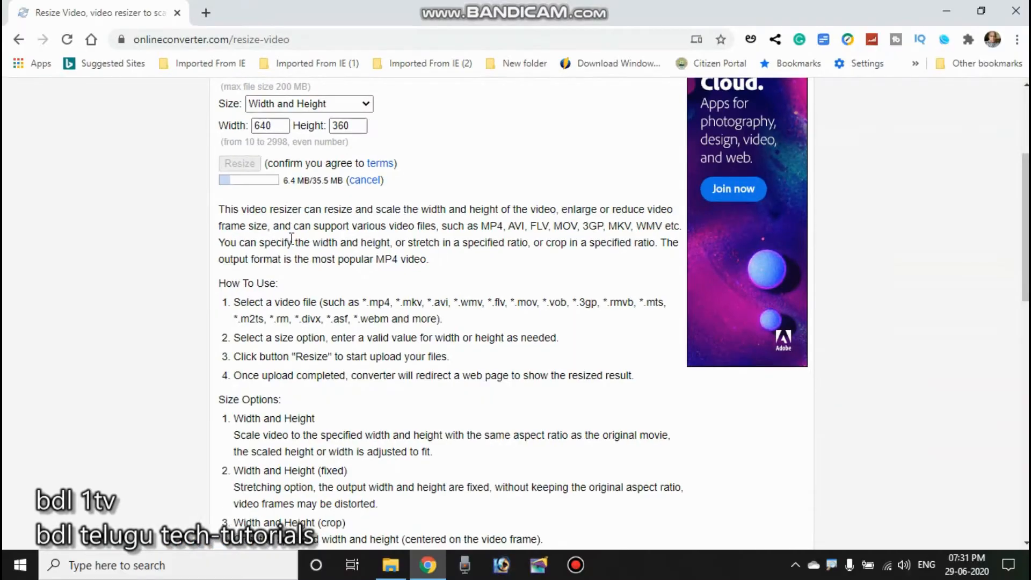
{"action": "scroll", "coordinate": [297, 239], "scroll_direction": "up", "scroll_amount": 3}
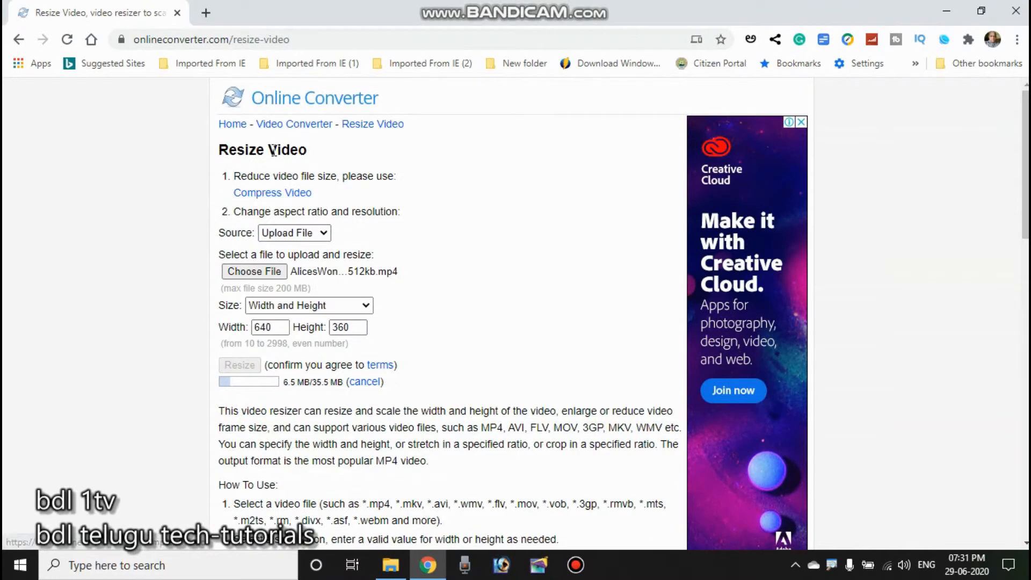
{"action": "scroll", "coordinate": [274, 150], "scroll_direction": "down", "scroll_amount": 5}
{"action": "scroll", "coordinate": [275, 150], "scroll_direction": "down", "scroll_amount": 15}
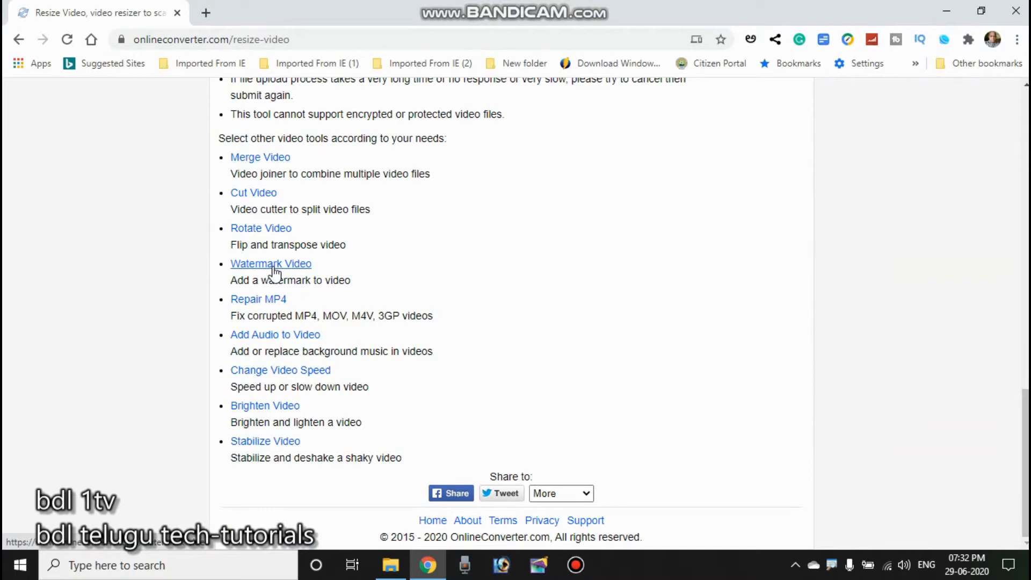
{"action": "scroll", "coordinate": [274, 271], "scroll_direction": "up", "scroll_amount": 15}
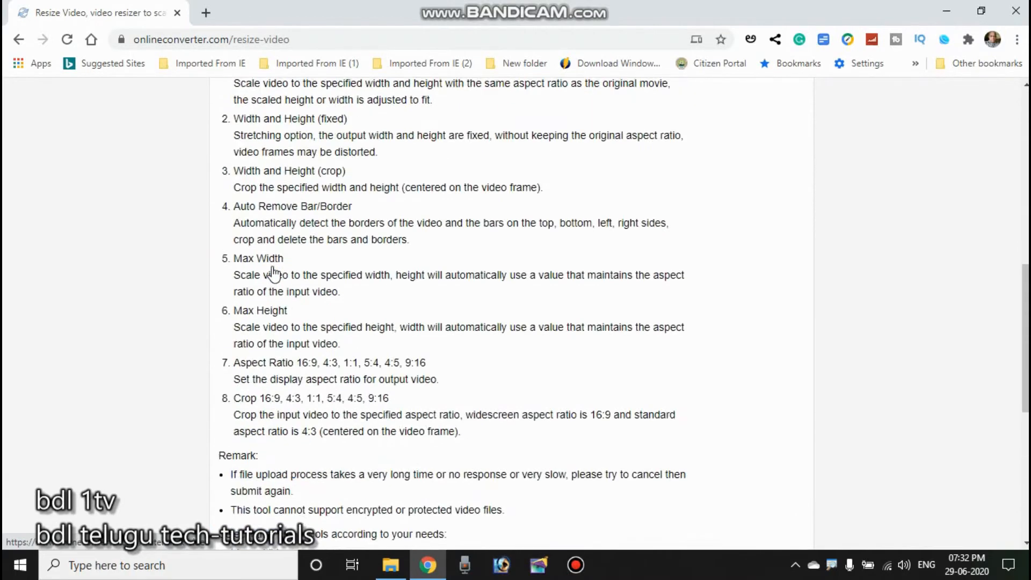
{"action": "scroll", "coordinate": [274, 272], "scroll_direction": "up", "scroll_amount": 1}
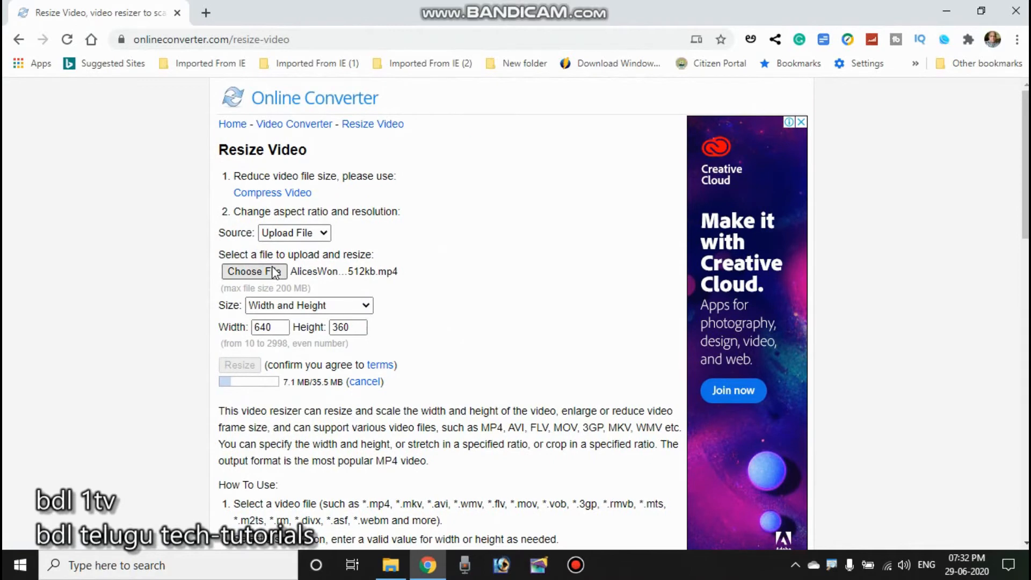
{"action": "scroll", "coordinate": [274, 271], "scroll_direction": "down", "scroll_amount": 15}
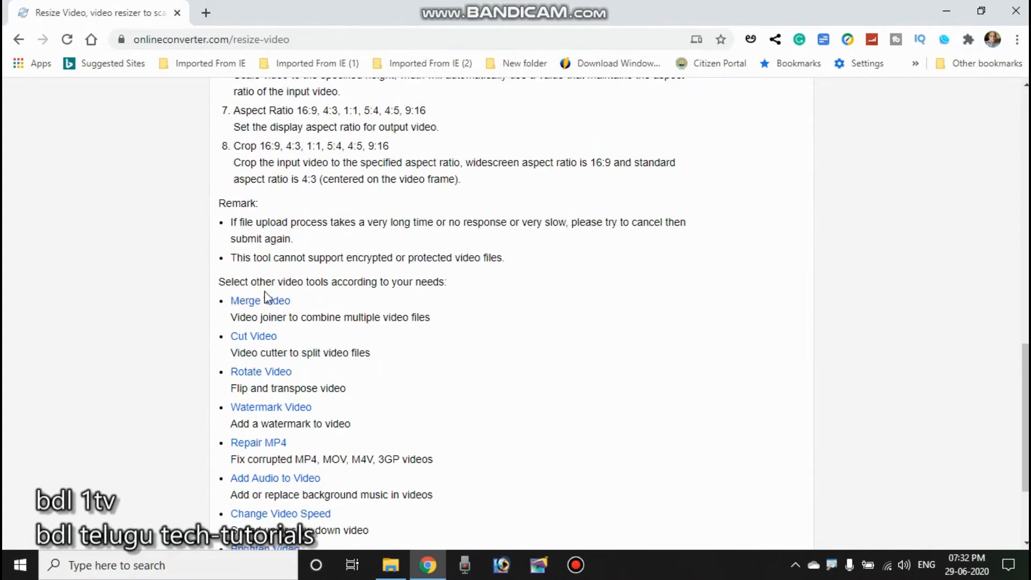
{"action": "scroll", "coordinate": [274, 322], "scroll_direction": "down", "scroll_amount": 2}
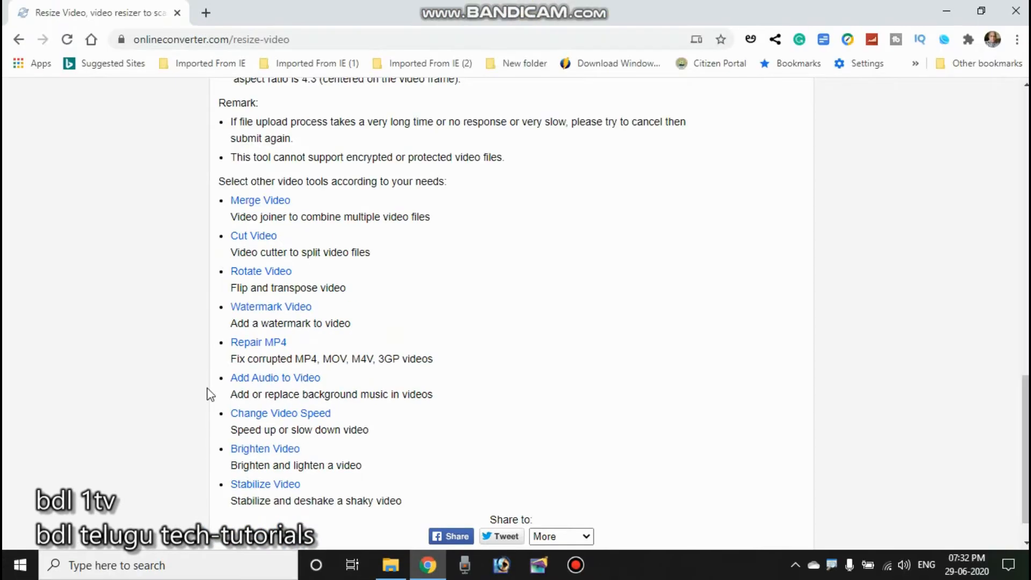
{"action": "scroll", "coordinate": [206, 342], "scroll_direction": "up", "scroll_amount": 15}
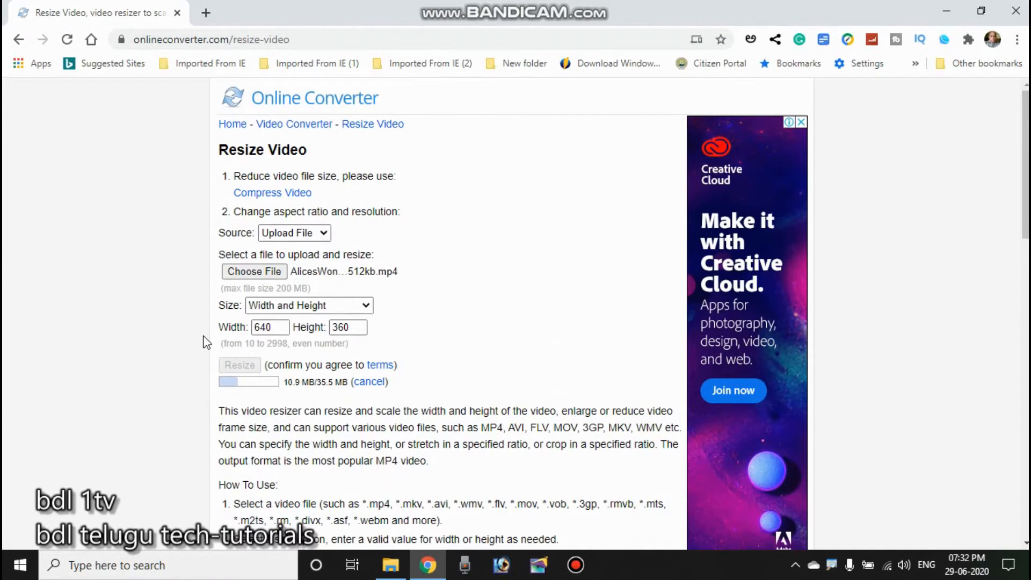
{"action": "scroll", "coordinate": [206, 342], "scroll_direction": "down", "scroll_amount": 2}
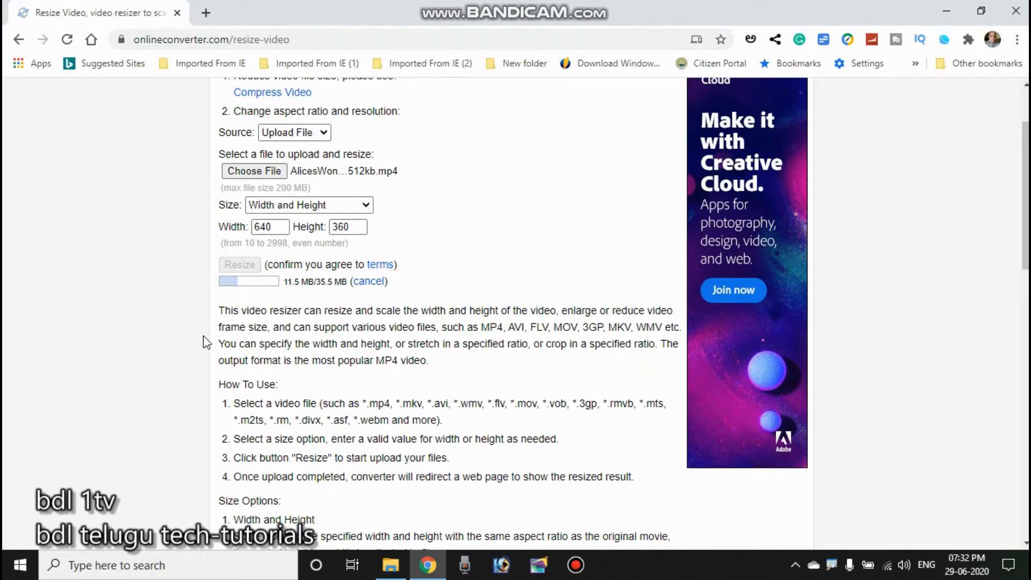
{"action": "scroll", "coordinate": [204, 339], "scroll_direction": "down", "scroll_amount": 3}
{"action": "scroll", "coordinate": [203, 339], "scroll_direction": "up", "scroll_amount": 3}
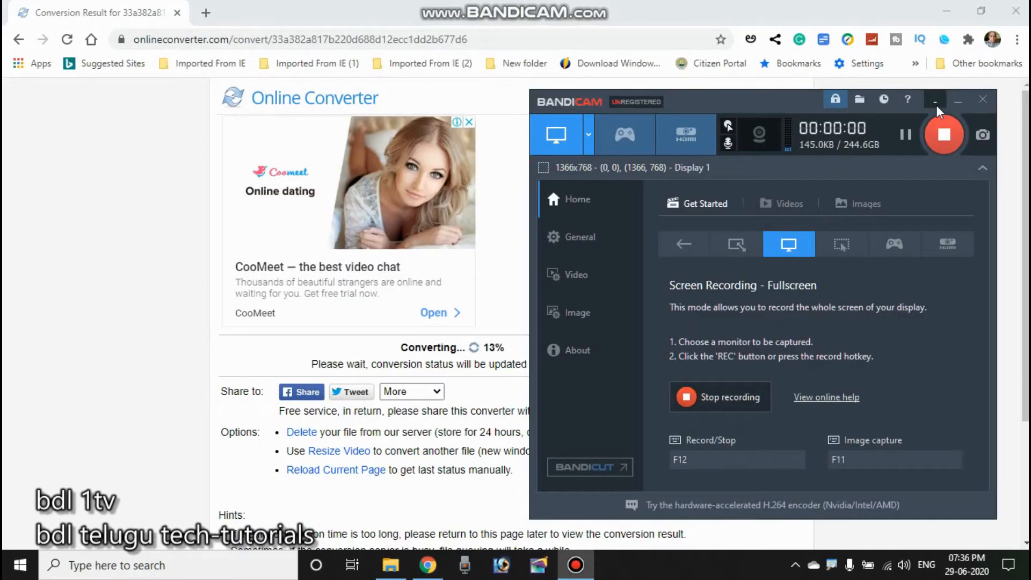
Monitor the video's conversion status on the result page and locate its download link
{"action": "left_click", "coordinate": [935, 102]}
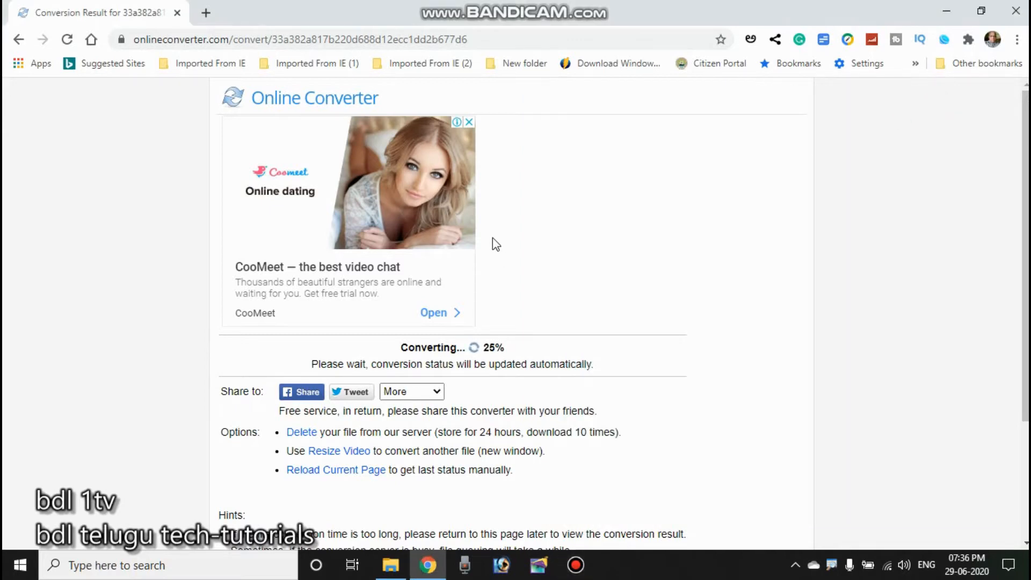
{"action": "scroll", "coordinate": [497, 378], "scroll_direction": "down", "scroll_amount": 2}
{"action": "scroll", "coordinate": [497, 375], "scroll_direction": "up", "scroll_amount": 2}
{"action": "scroll", "coordinate": [420, 361], "scroll_direction": "down", "scroll_amount": 2}
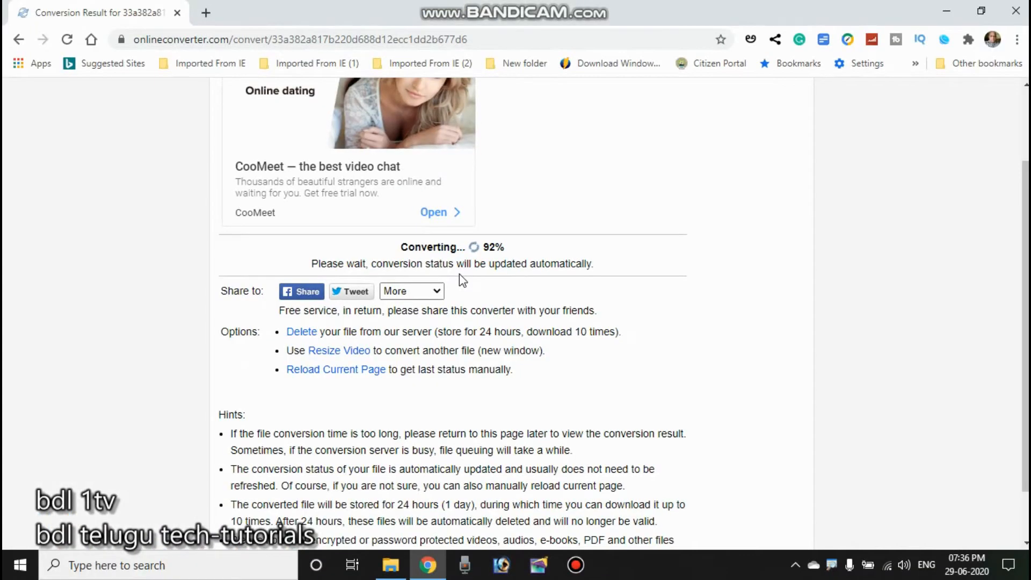
{"action": "scroll", "coordinate": [458, 275], "scroll_direction": "down", "scroll_amount": 2}
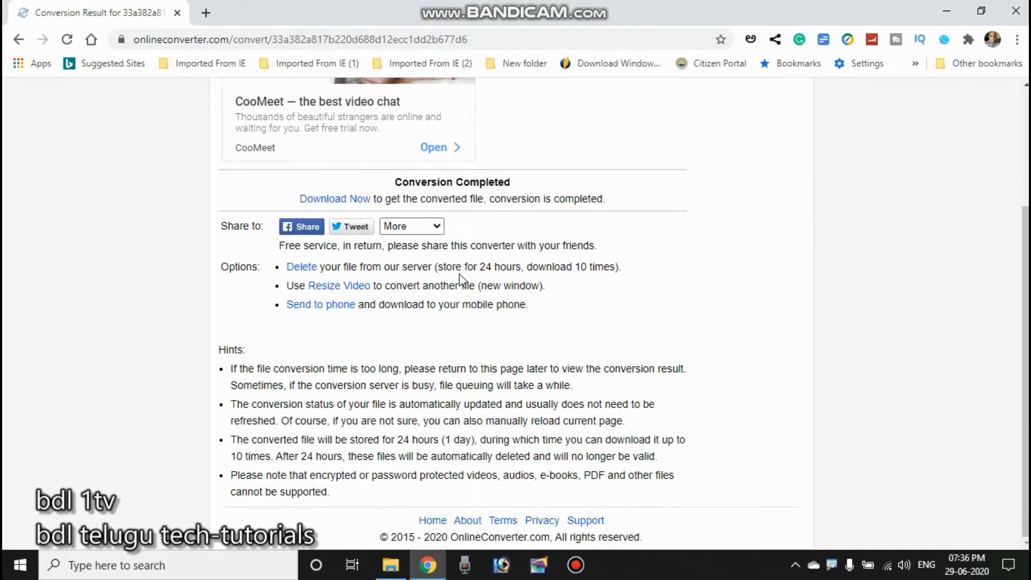
{"action": "scroll", "coordinate": [459, 273], "scroll_direction": "up", "scroll_amount": 2}
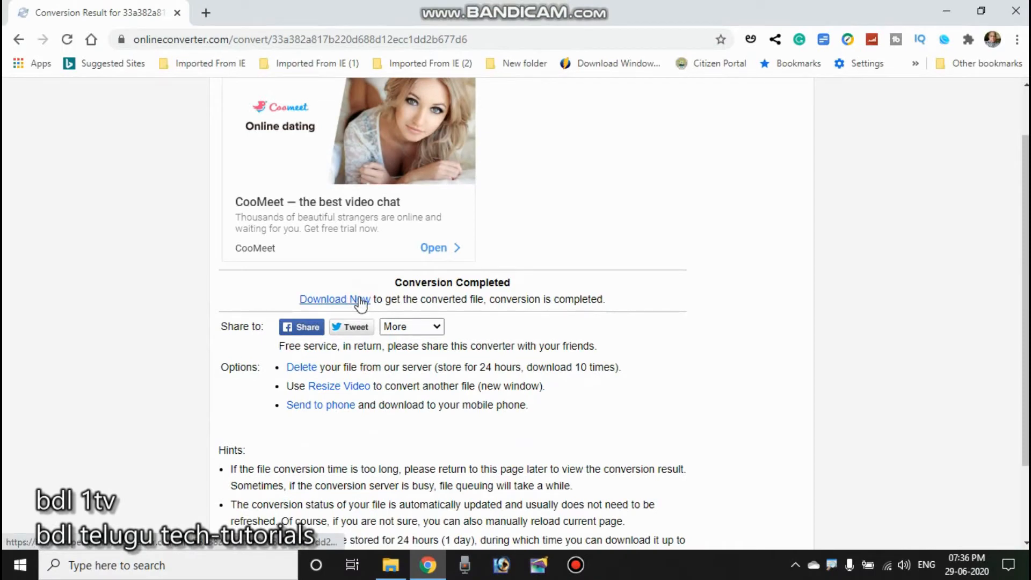
Download the converted video to the Desktop under the file name "AlicesWonderland-512kb converted size"
{"action": "left_click", "coordinate": [359, 298]}
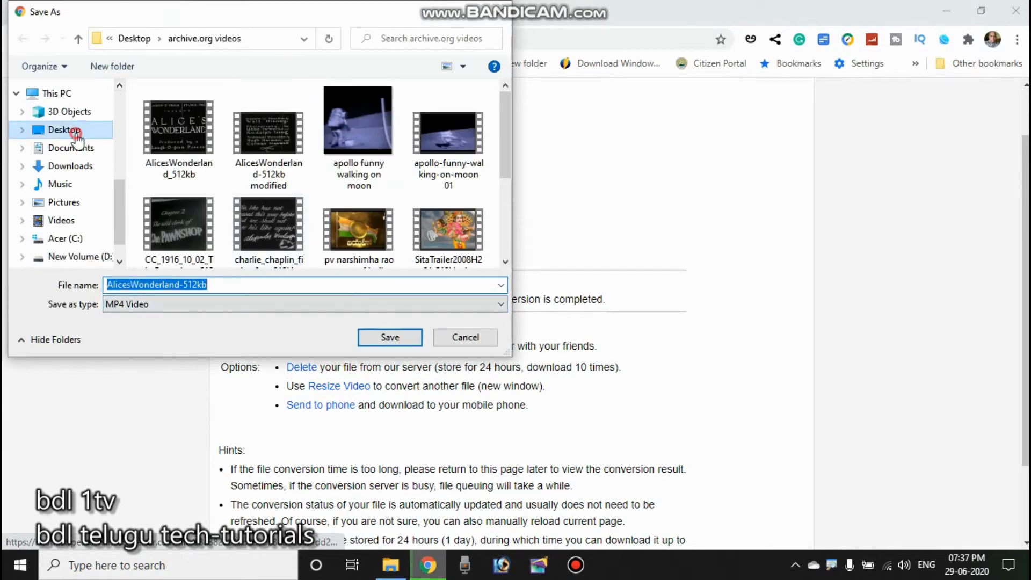
{"action": "left_click", "coordinate": [77, 134]}
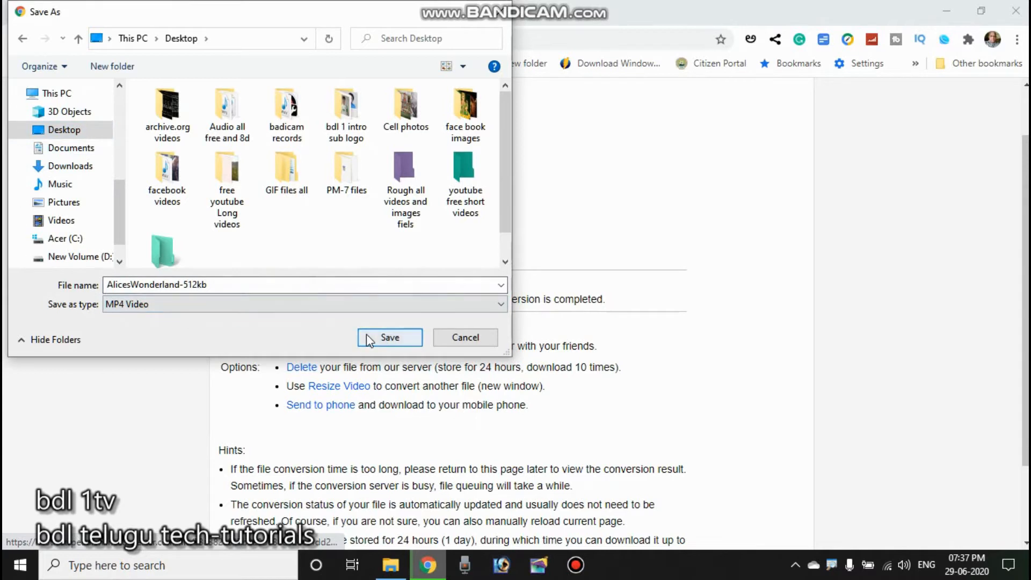
{"action": "left_click", "coordinate": [232, 287]}
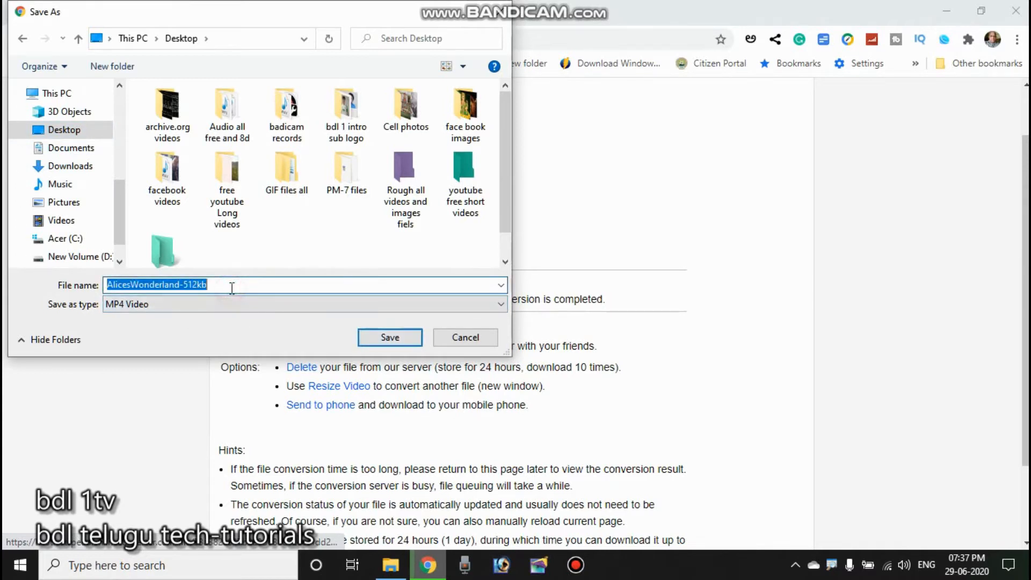
{"action": "left_click", "coordinate": [247, 283]}
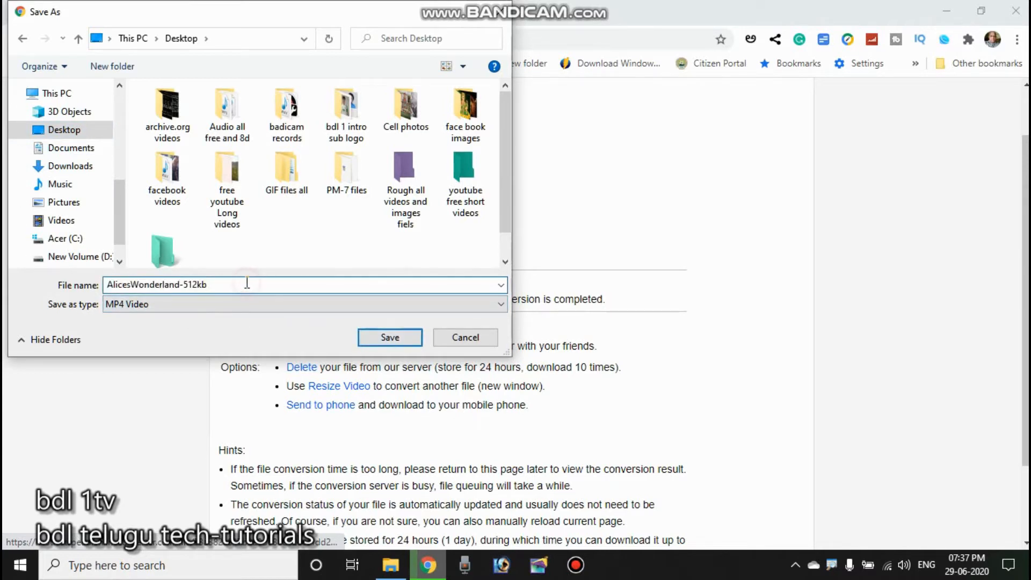
{"action": "type", "text": "conve4"}
{"action": "key", "text": "BackSpace"}
{"action": "key", "text": "BackSpace"}
{"action": "type", "text": "erted size"}
{"action": "left_click", "coordinate": [387, 340]}
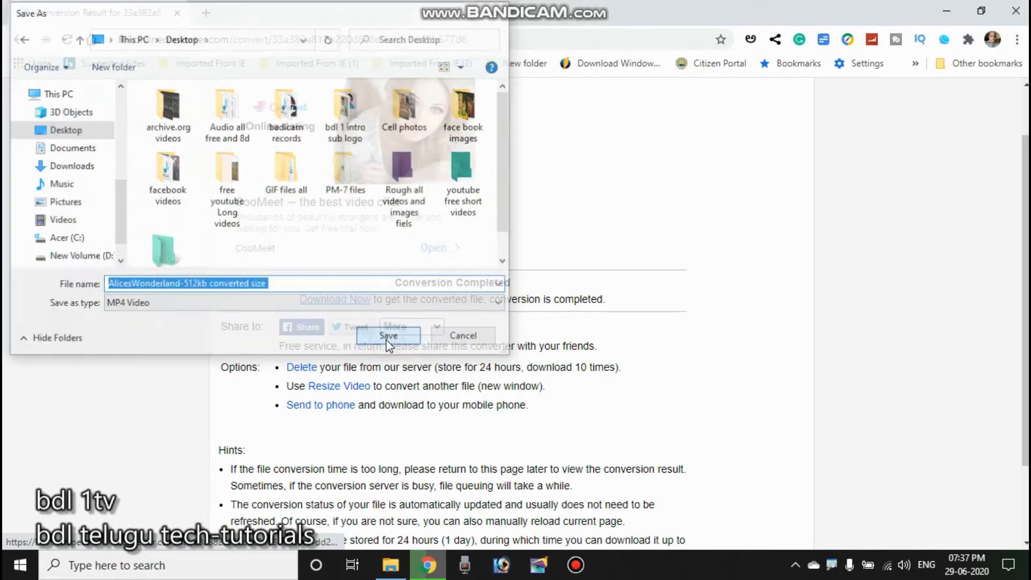
Minimize the browser and check the downloading video file on the desktop
{"action": "left_click", "coordinate": [939, 18]}
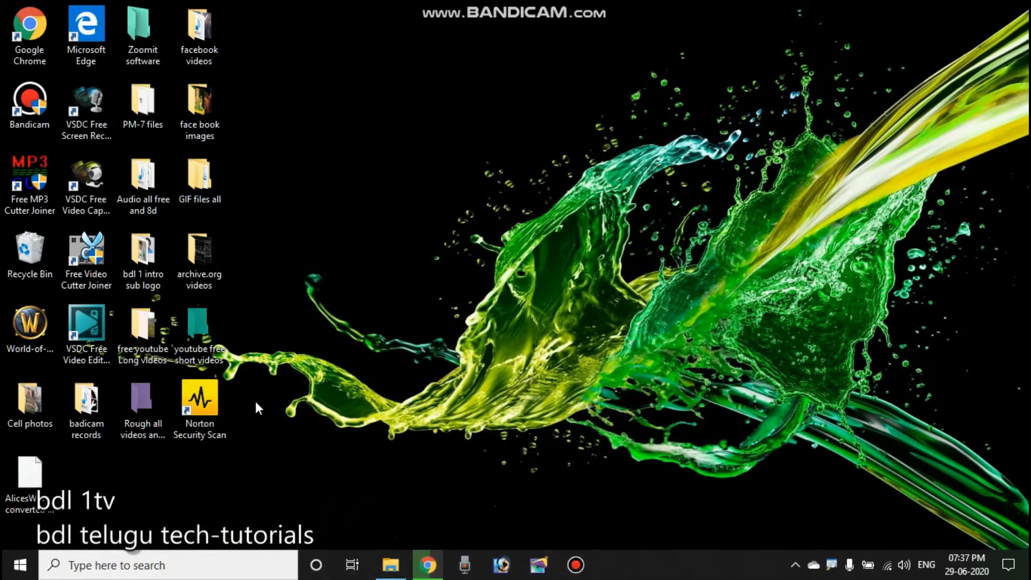
{"action": "right_click", "coordinate": [138, 497]}
{"action": "left_click", "coordinate": [185, 371]}
{"action": "left_click", "coordinate": [26, 478]}
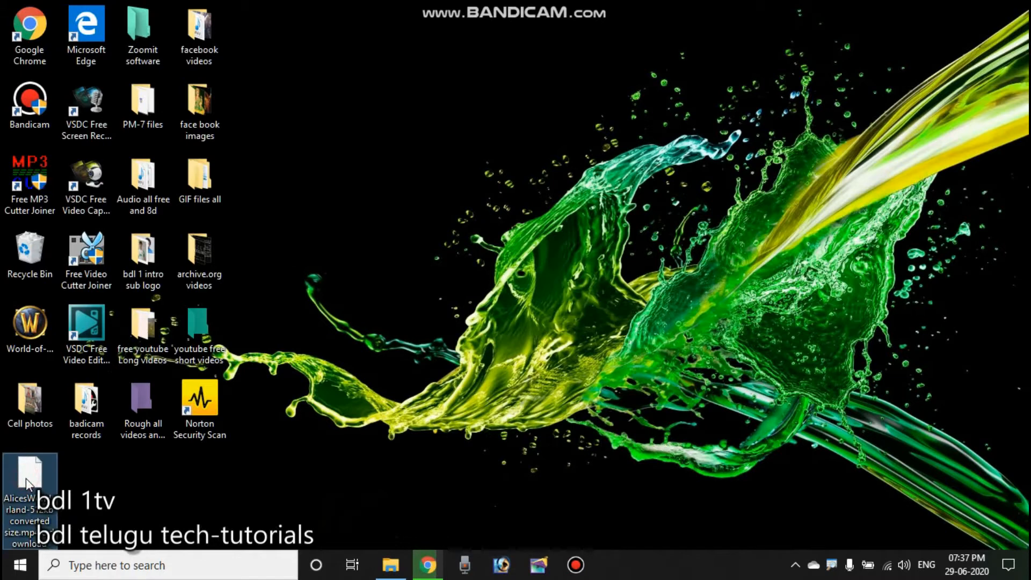
{"action": "left_click", "coordinate": [297, 473]}
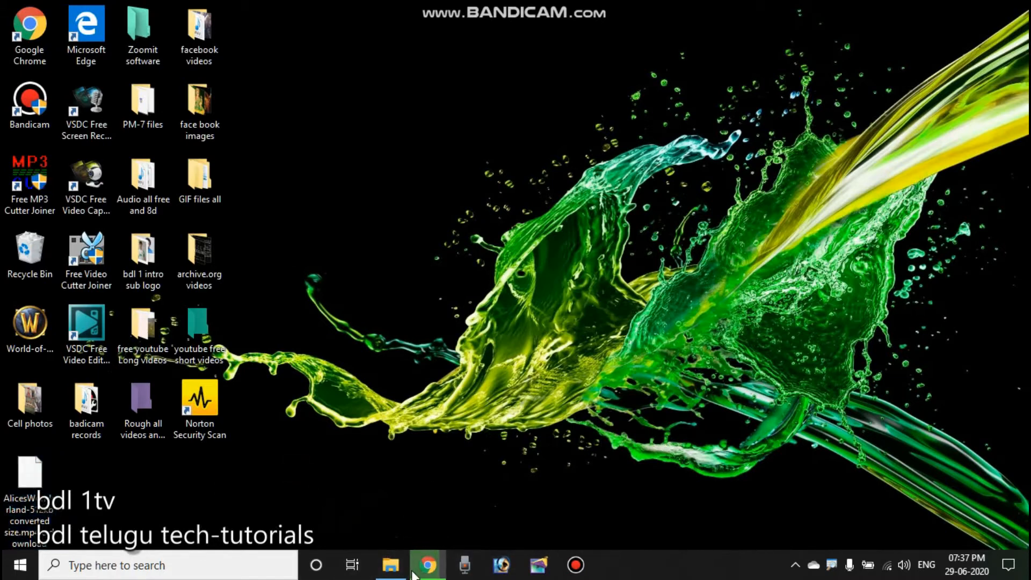
Return to Chrome and review the conversion result page's options and hints while monitoring the download
{"action": "mouse_move", "coordinate": [428, 569]}
{"action": "left_click", "coordinate": [433, 529]}
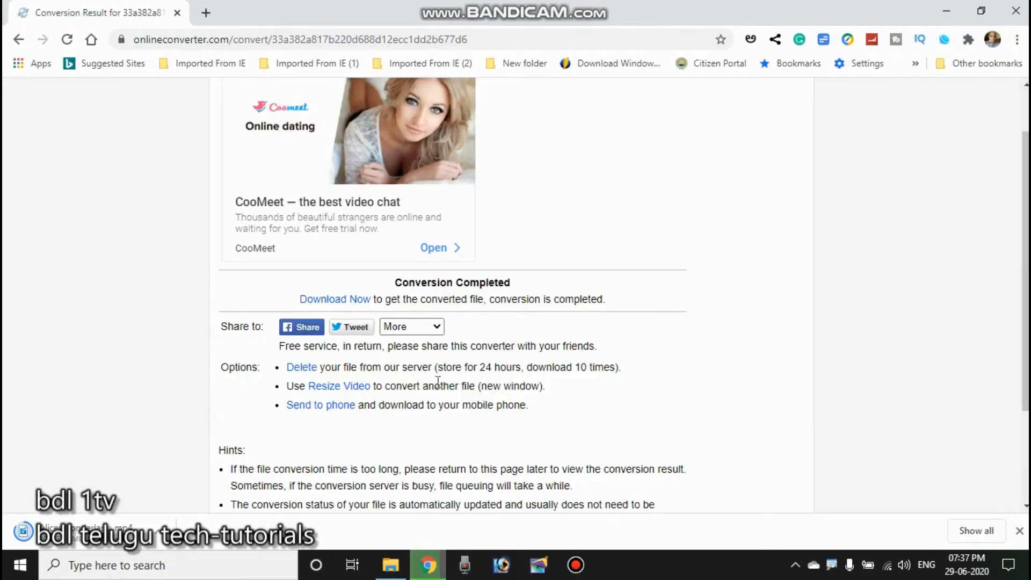
{"action": "scroll", "coordinate": [476, 321], "scroll_direction": "down", "scroll_amount": 3}
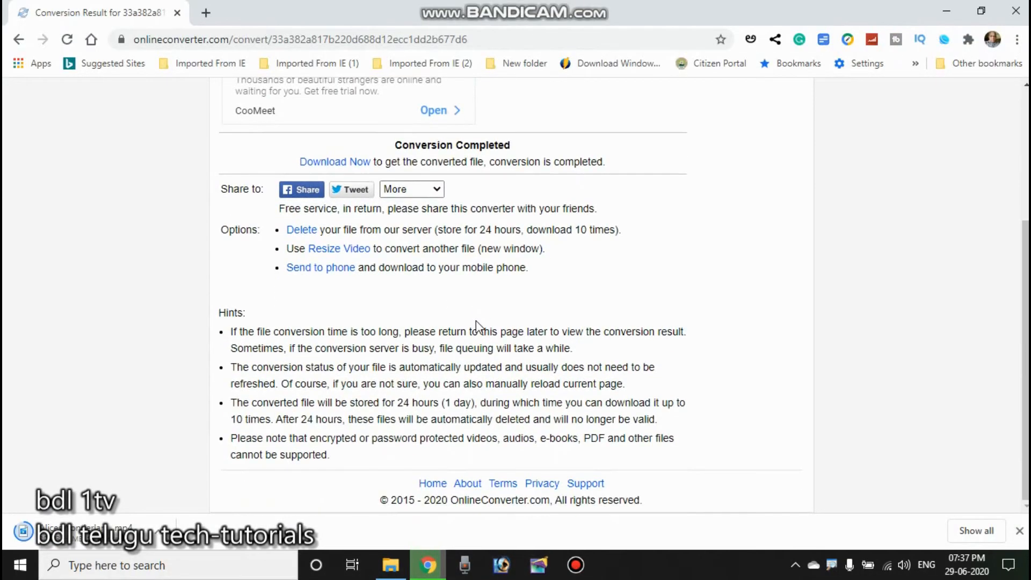
{"action": "scroll", "coordinate": [476, 321], "scroll_direction": "up", "scroll_amount": 4}
{"action": "scroll", "coordinate": [476, 322], "scroll_direction": "down", "scroll_amount": 3}
{"action": "scroll", "coordinate": [475, 325], "scroll_direction": "down", "scroll_amount": 2}
{"action": "scroll", "coordinate": [490, 269], "scroll_direction": "up", "scroll_amount": 4}
{"action": "scroll", "coordinate": [486, 268], "scroll_direction": "down", "scroll_amount": 4}
{"action": "scroll", "coordinate": [488, 267], "scroll_direction": "up", "scroll_amount": 4}
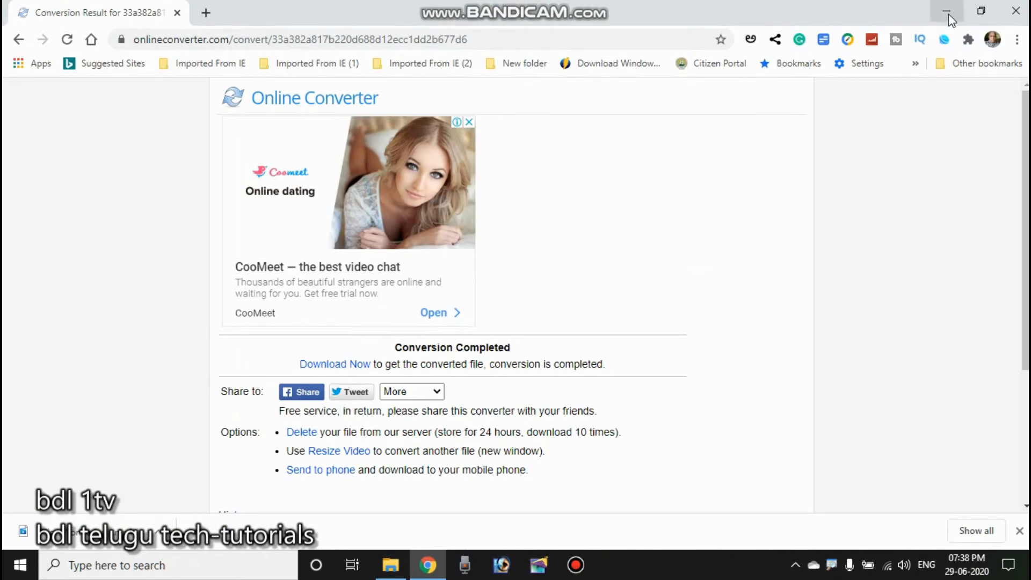
Play the downloaded converted video from the desktop to check its picture, and minimize the player
{"action": "left_click", "coordinate": [948, 14]}
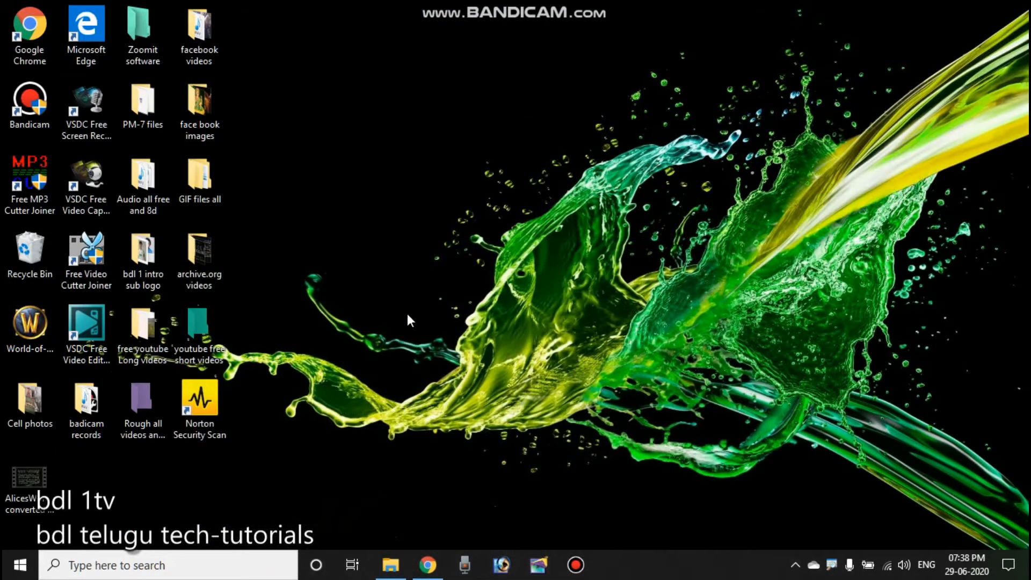
{"action": "double_click", "coordinate": [38, 485]}
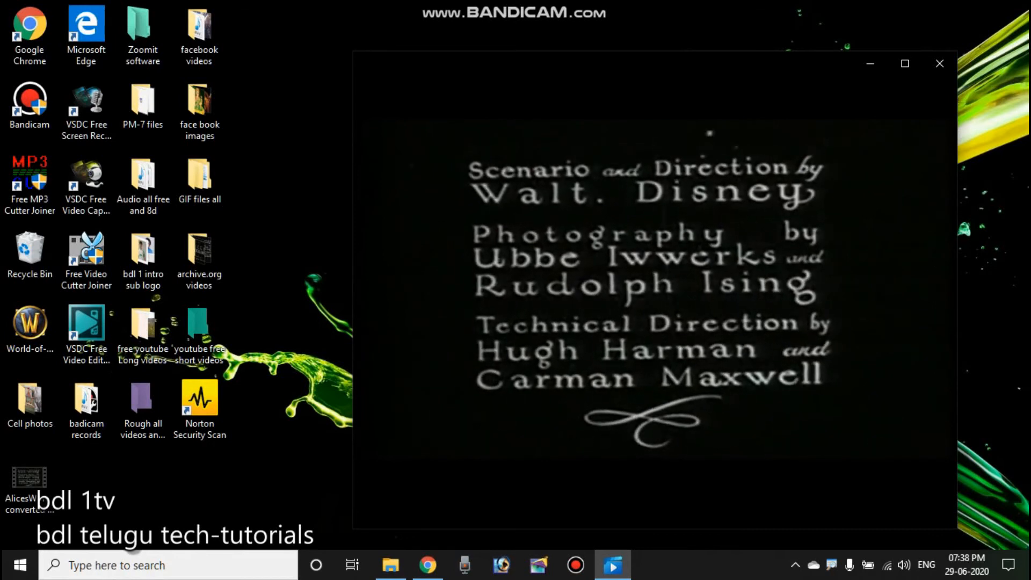
{"action": "mouse_move", "coordinate": [666, 368]}
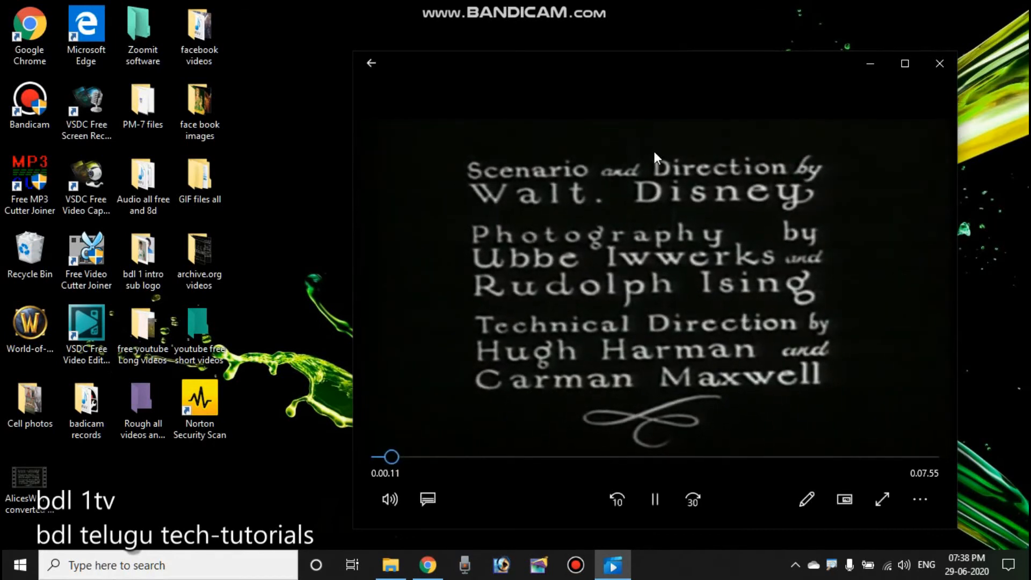
{"action": "left_click", "coordinate": [869, 63]}
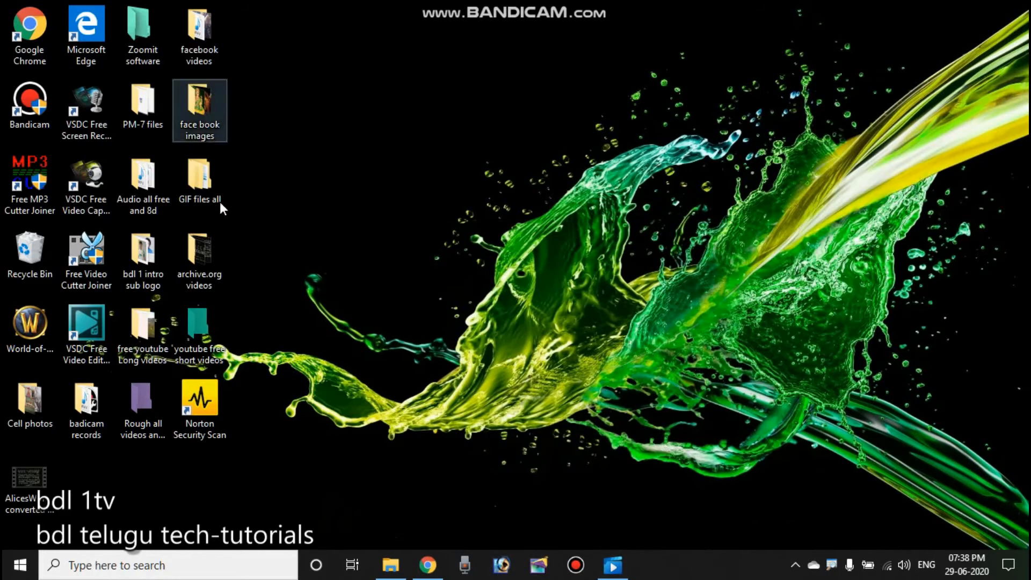
Open the archive.org videos folder on the desktop to view the original AlicesWonderland_512kb video, and minimize the folder
{"action": "left_click", "coordinate": [201, 279]}
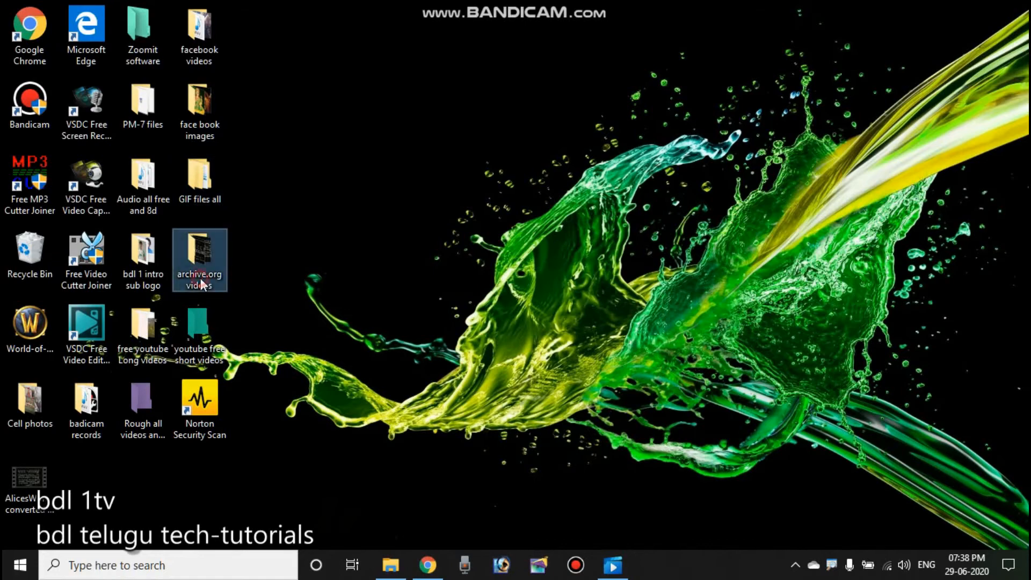
{"action": "double_click", "coordinate": [200, 279]}
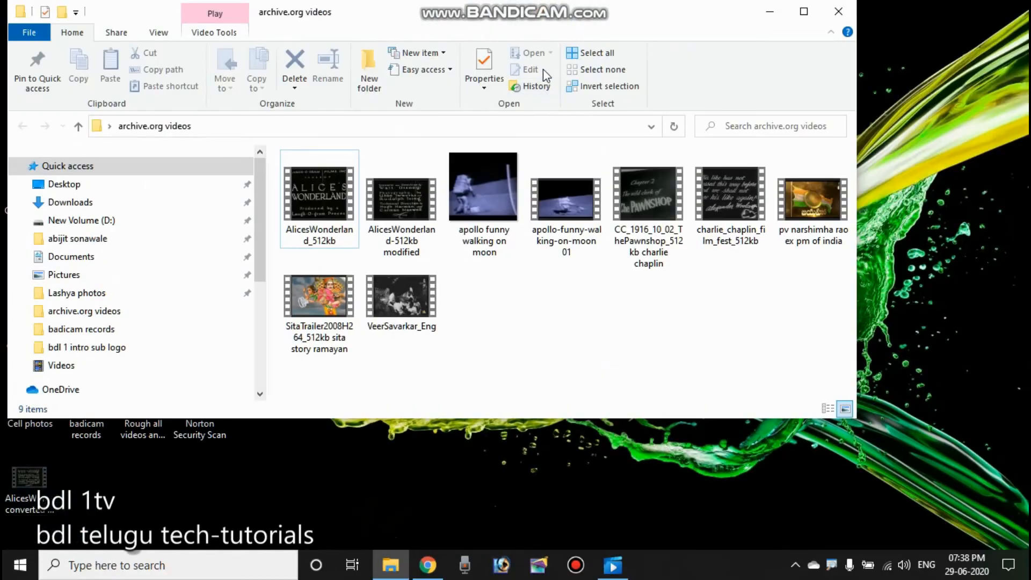
{"action": "left_click", "coordinate": [771, 11]}
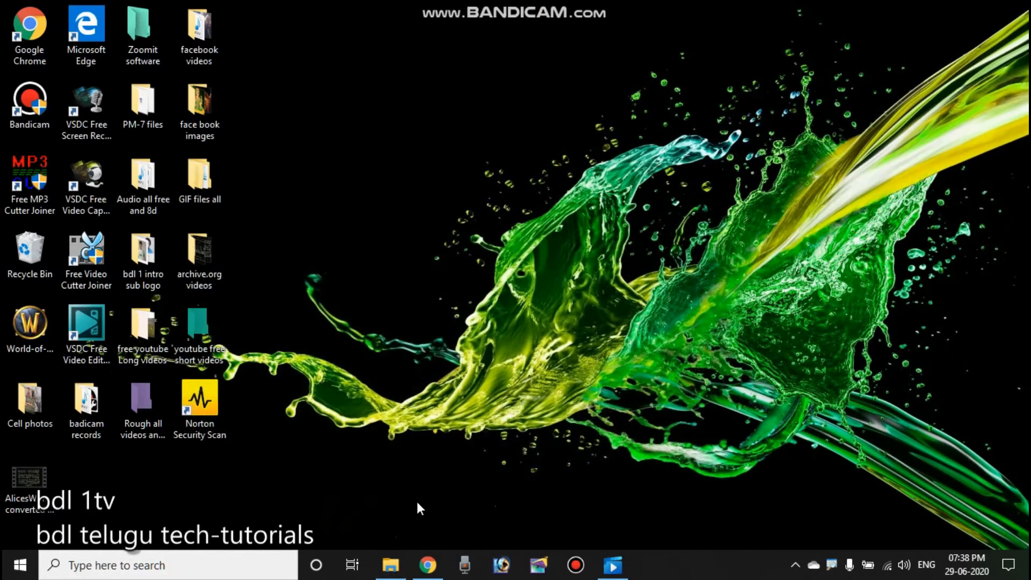
Return to the conversion result page in Chrome, review its options and hints, and open the Resize Video tool for another file
{"action": "left_click", "coordinate": [427, 565]}
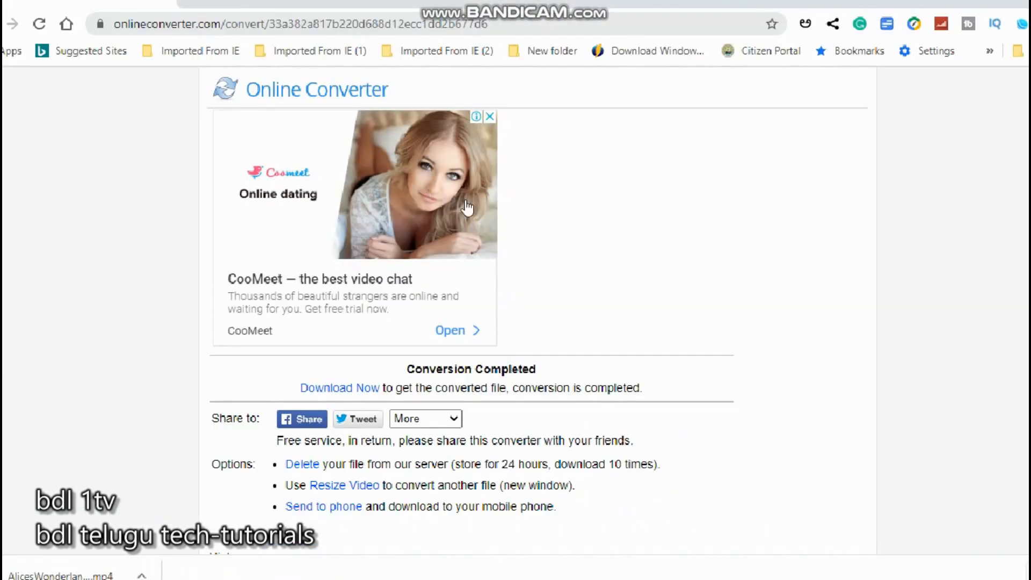
{"action": "scroll", "coordinate": [509, 209], "scroll_direction": "down", "scroll_amount": 4}
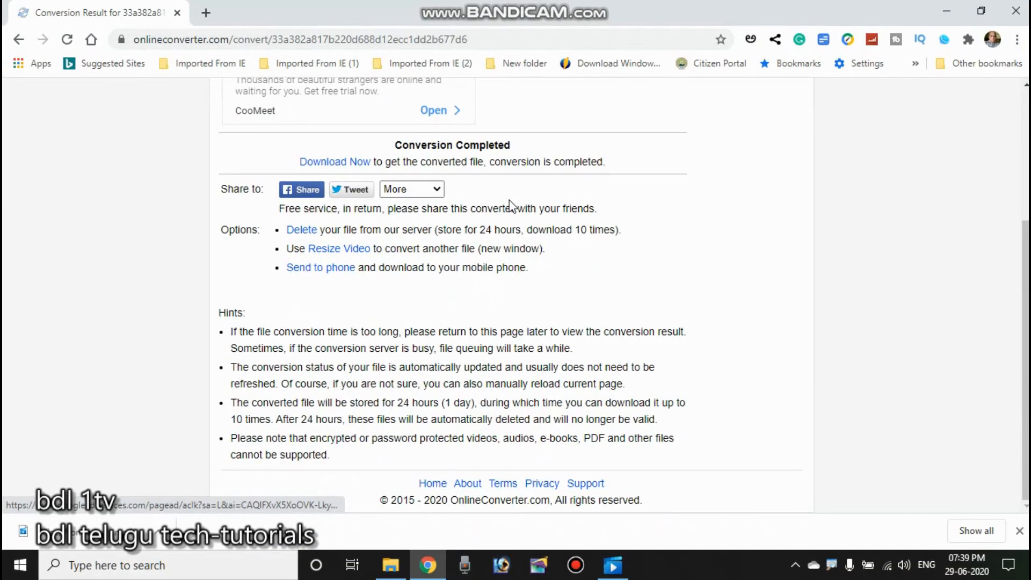
{"action": "scroll", "coordinate": [509, 217], "scroll_direction": "up", "scroll_amount": 4}
{"action": "scroll", "coordinate": [514, 323], "scroll_direction": "down", "scroll_amount": 4}
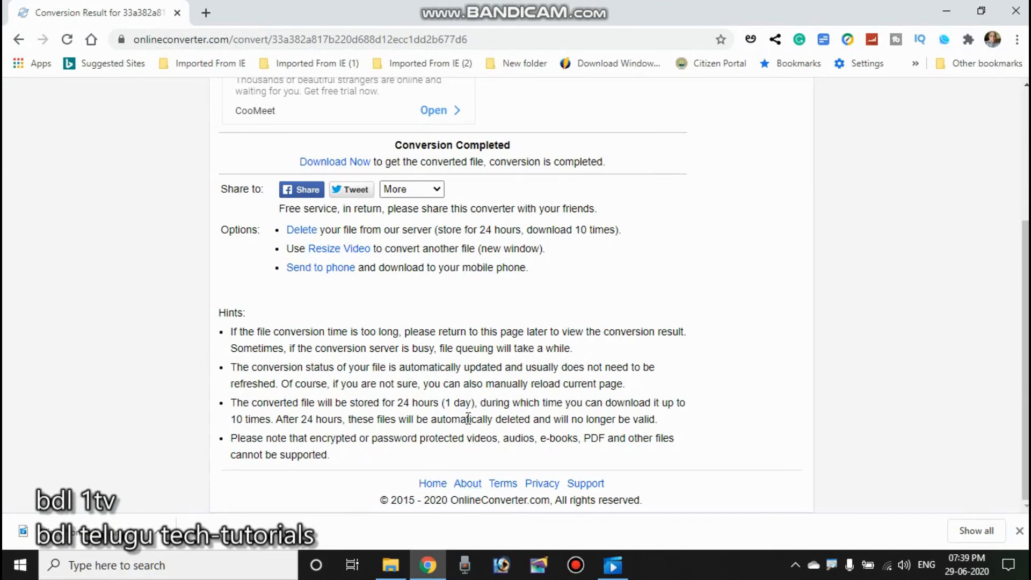
{"action": "scroll", "coordinate": [468, 404], "scroll_direction": "up", "scroll_amount": 4}
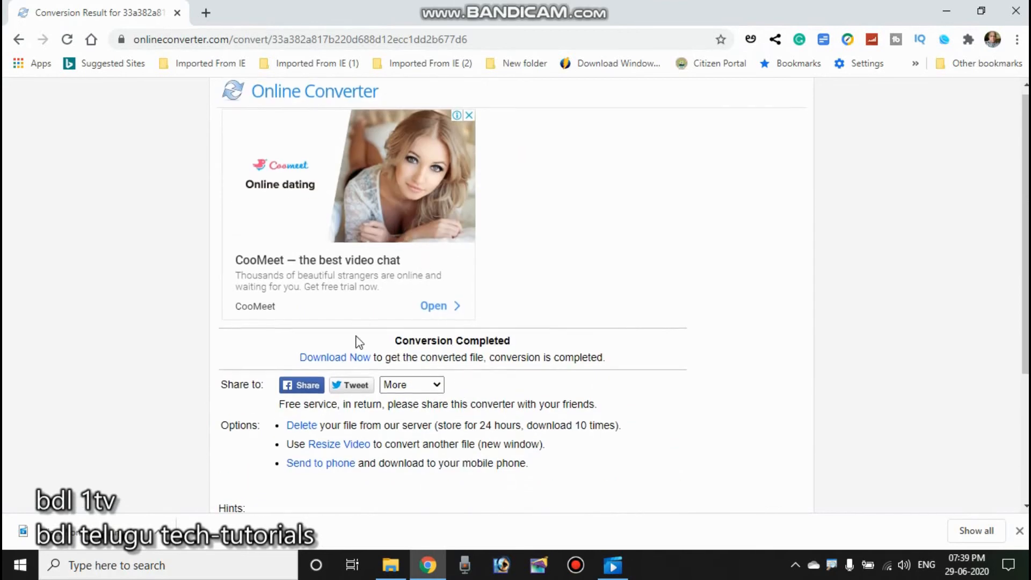
{"action": "scroll", "coordinate": [354, 335], "scroll_direction": "down", "scroll_amount": 4}
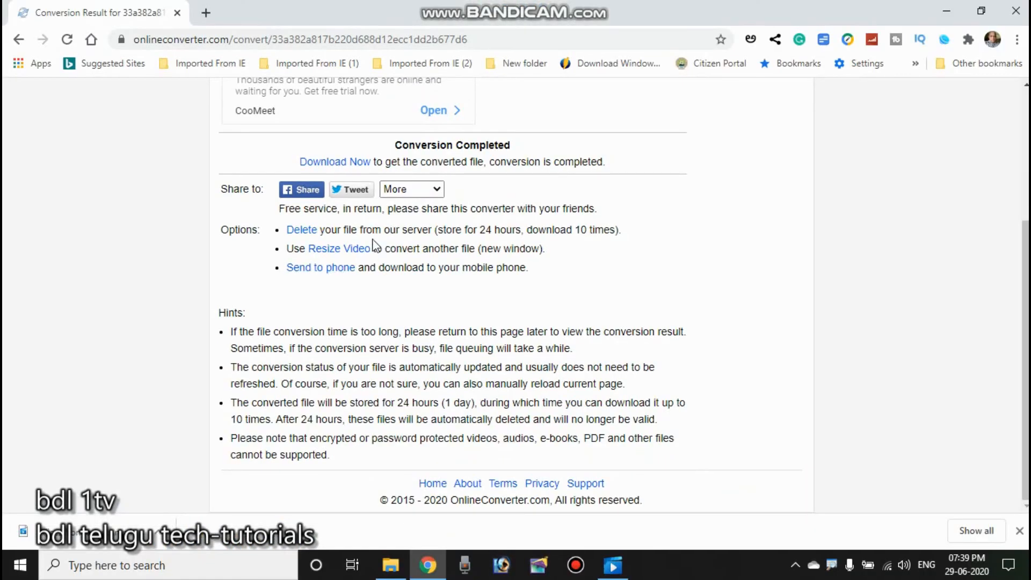
{"action": "left_click", "coordinate": [358, 249]}
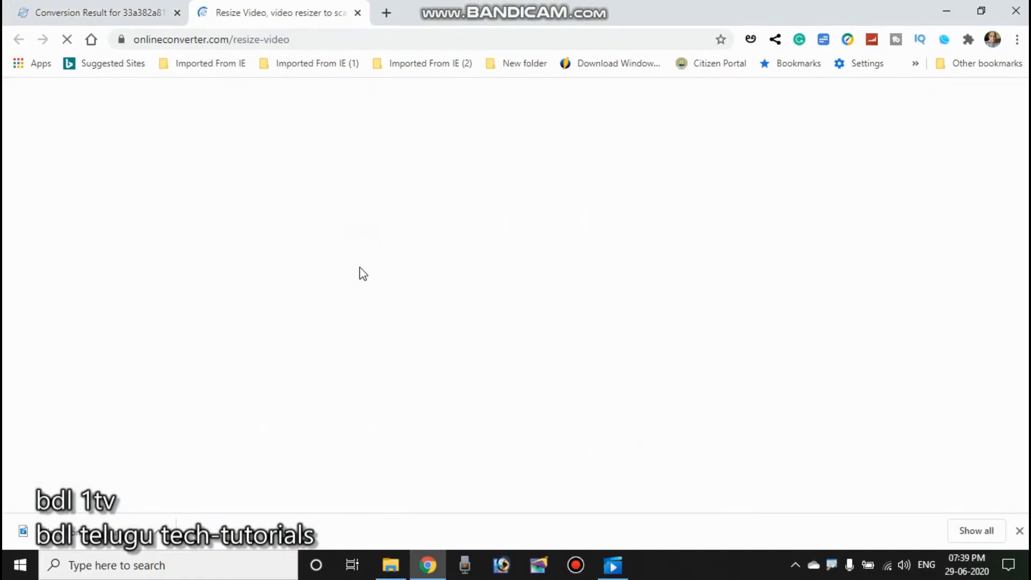